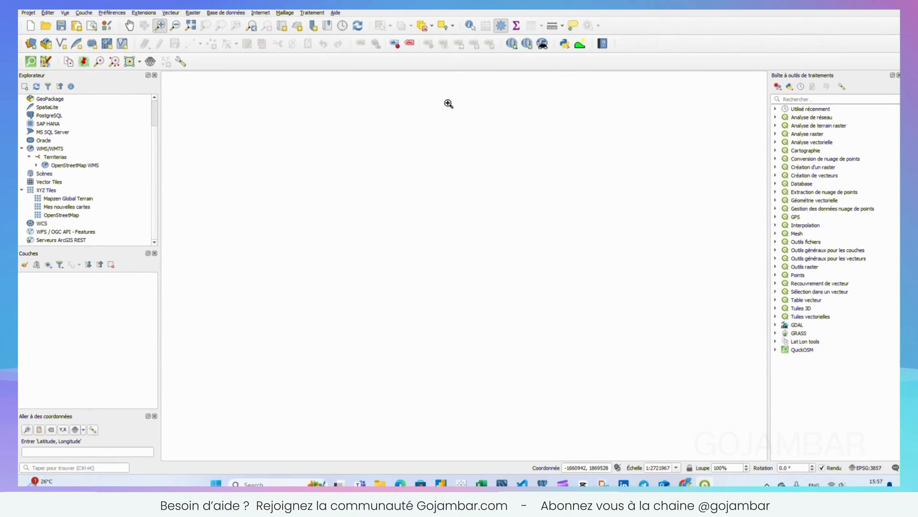
click(261, 12)
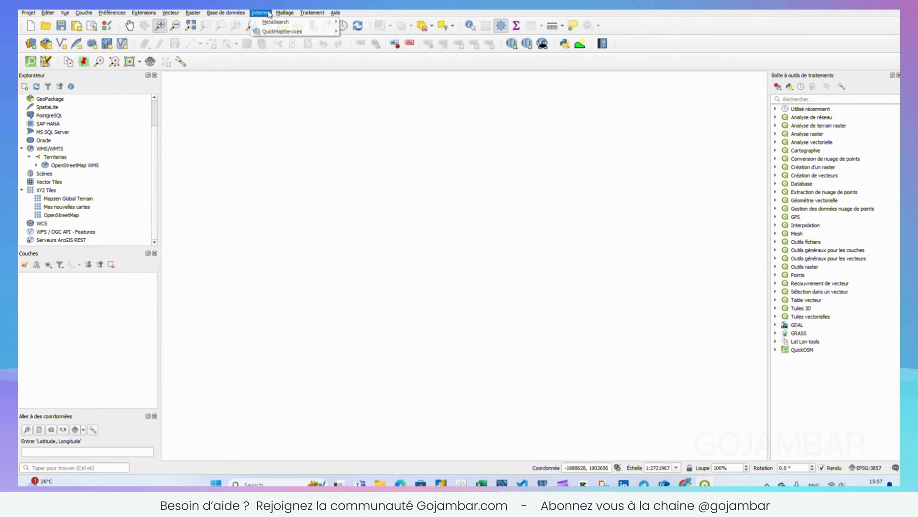
mouse_move(303, 31)
mouse_move(380, 52)
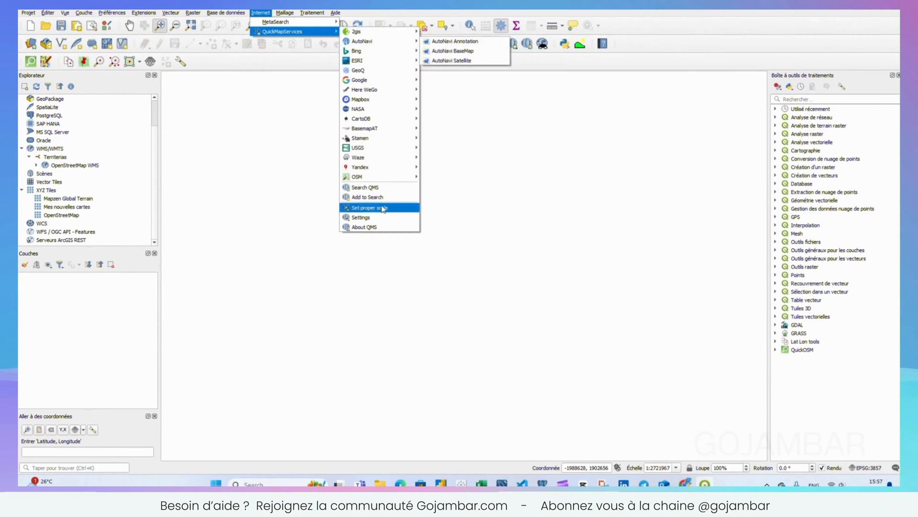
click(47, 191)
click(61, 314)
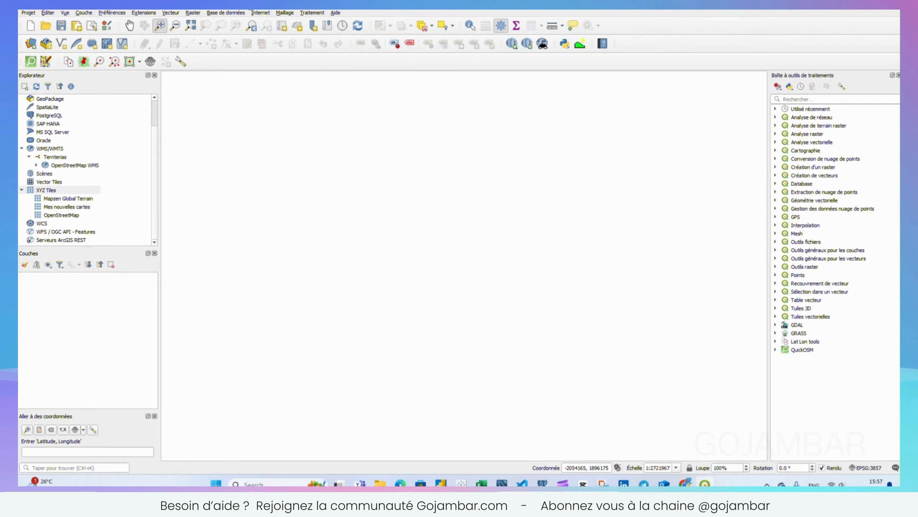
Step: Add the Google Hybrid basemap to the map using QuickMapServices
click(259, 13)
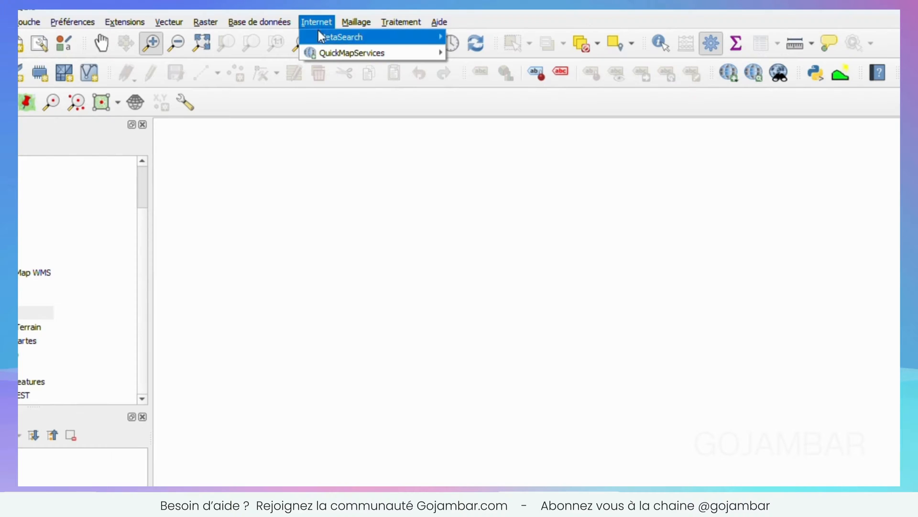
mouse_move(265, 30)
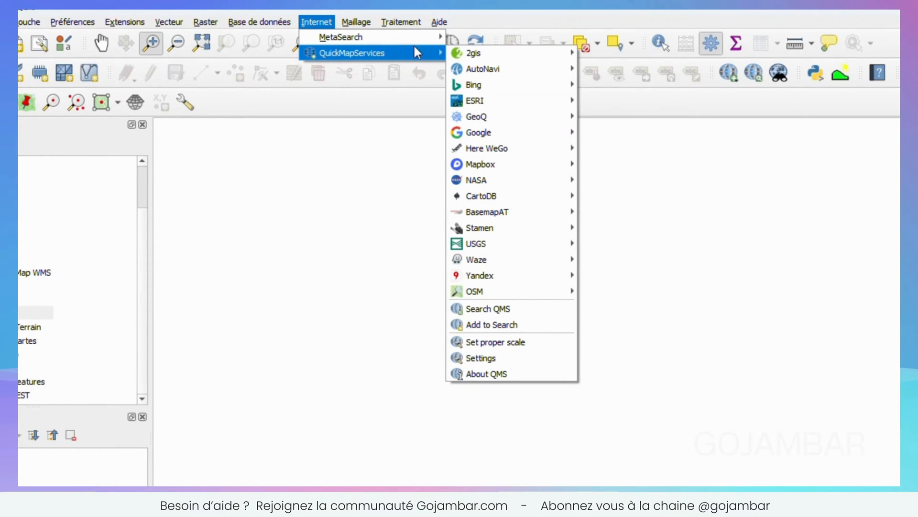
mouse_move(528, 132)
click(647, 134)
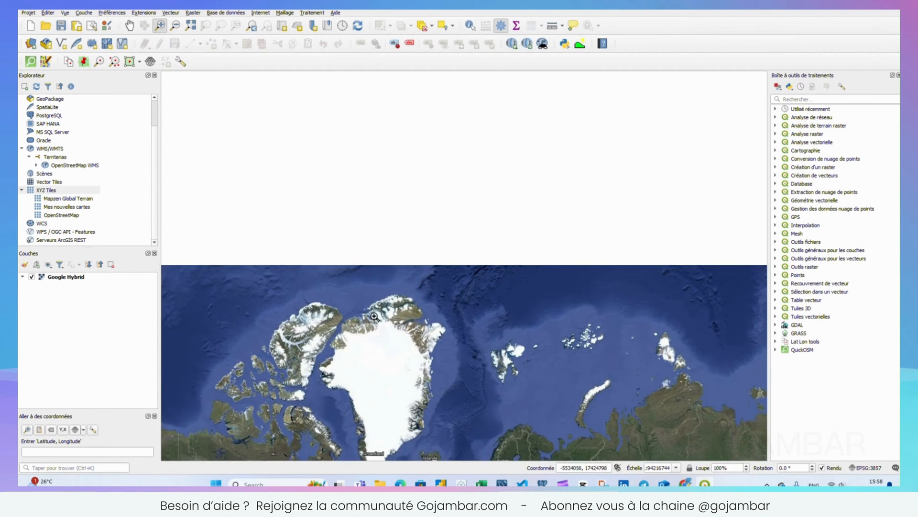
Step: Examine the Google Hybrid imagery from the whole-world view down to Africa and the North Atlantic
click(423, 349)
scroll(416, 236, down, 2)
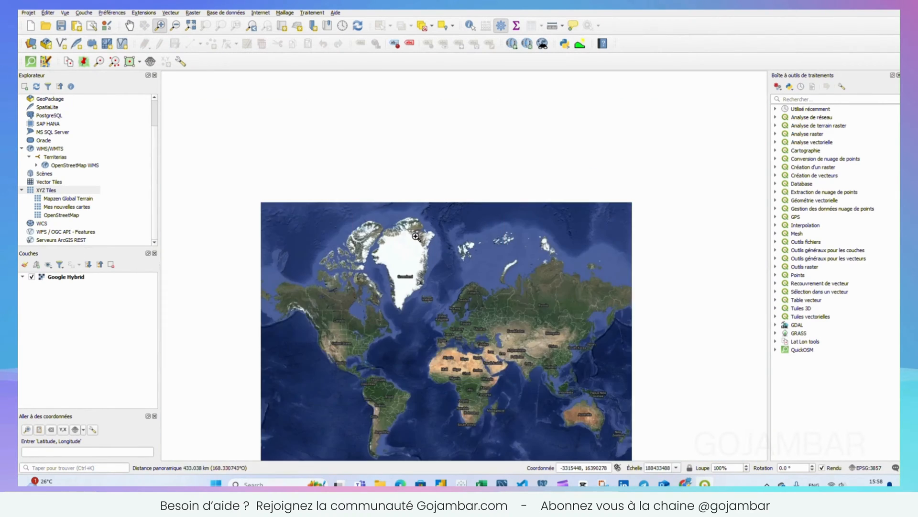
drag(412, 251, 433, 178)
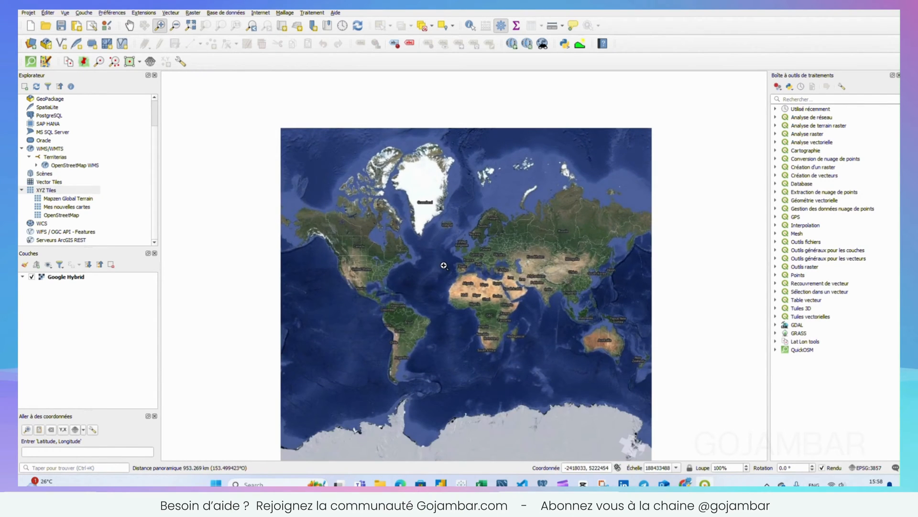
click(443, 293)
scroll(412, 240, down, 1)
drag(493, 240, 445, 237)
scroll(412, 240, up, 1)
scroll(358, 242, up, 1)
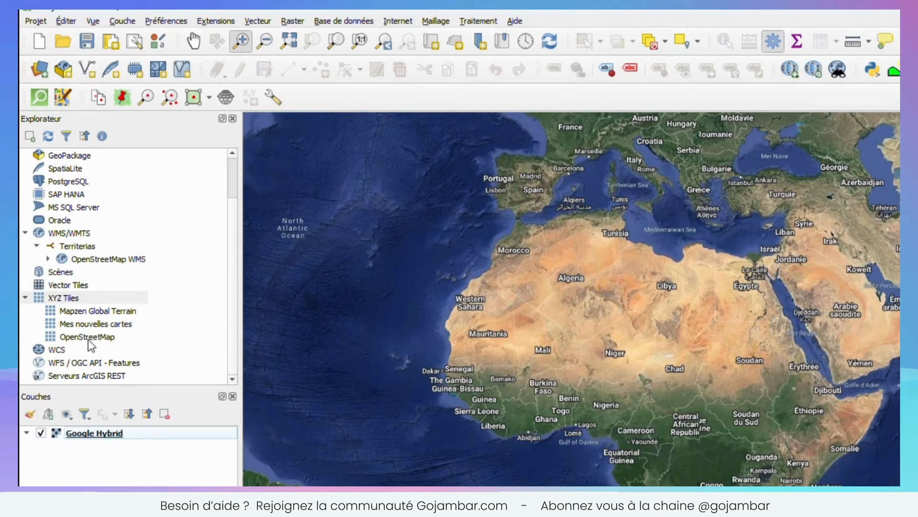
Step: Add the OpenStreetMap XYZ tile basemap on top of the Google Hybrid layer
click(63, 217)
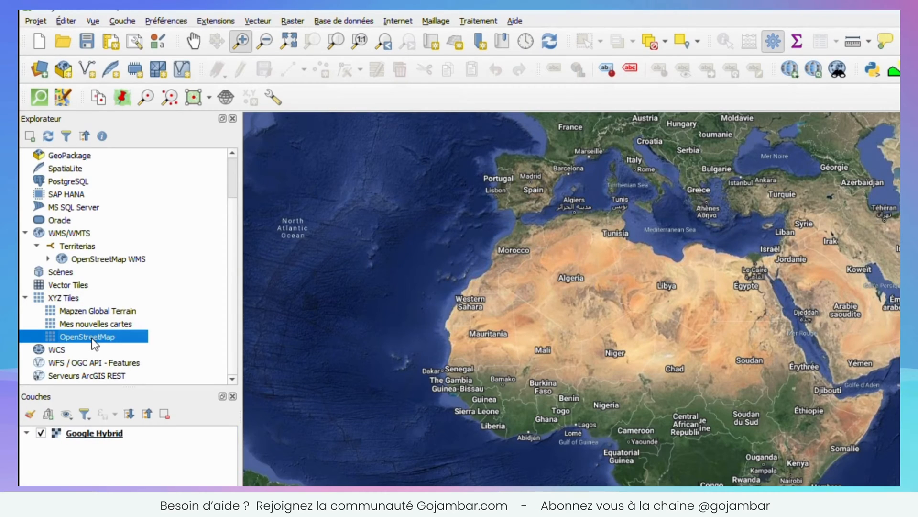
double_click(90, 337)
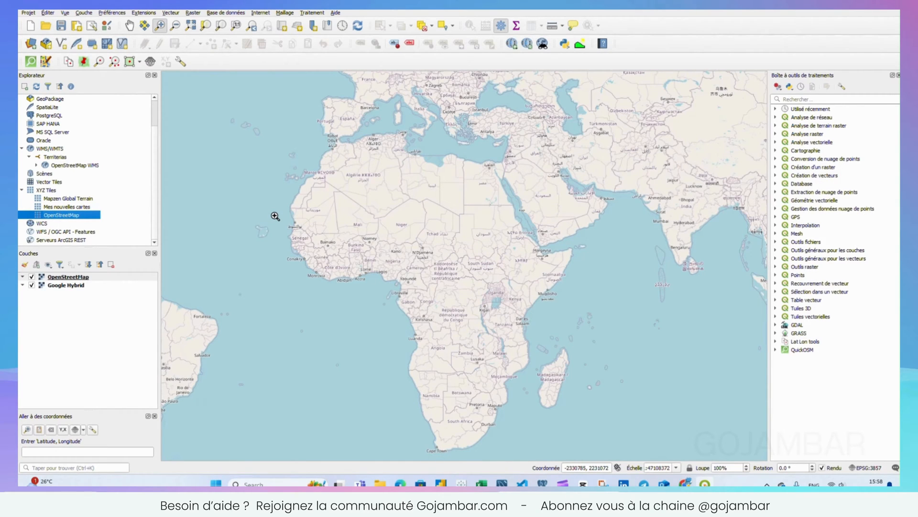
drag(275, 213, 372, 294)
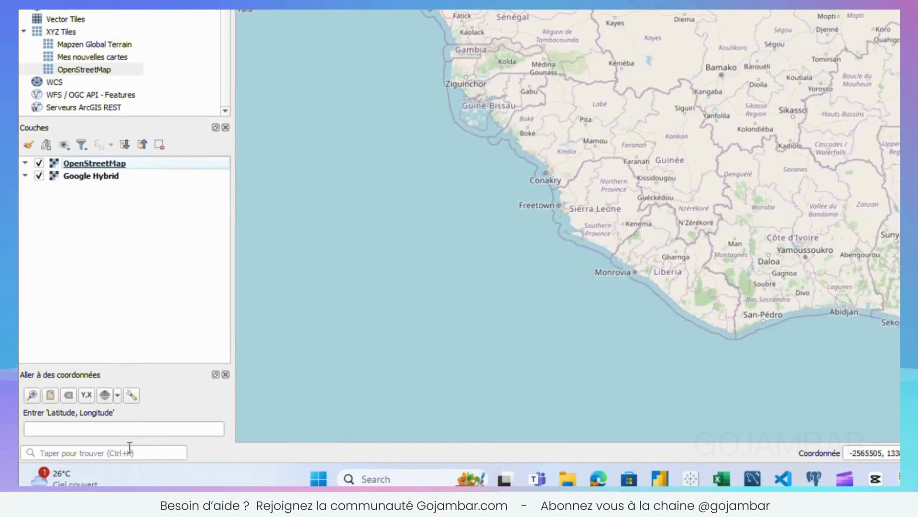
click(119, 429)
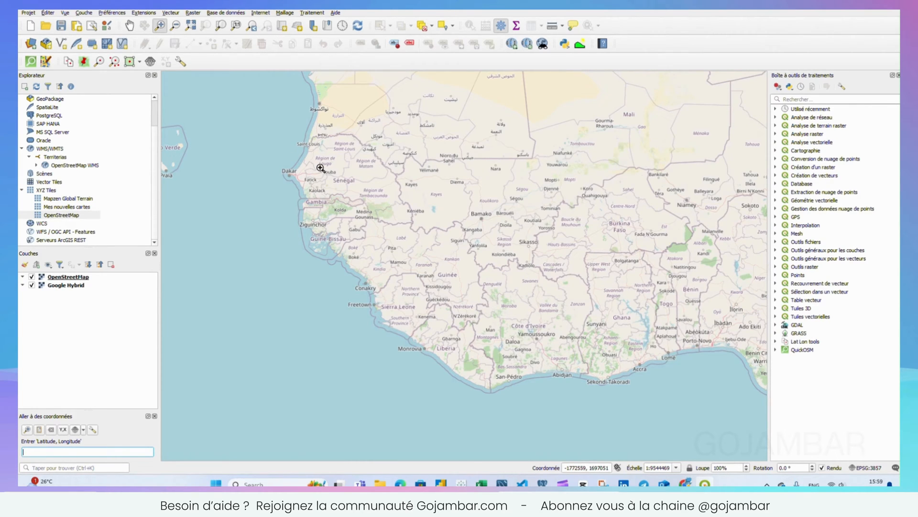
drag(331, 172, 386, 229)
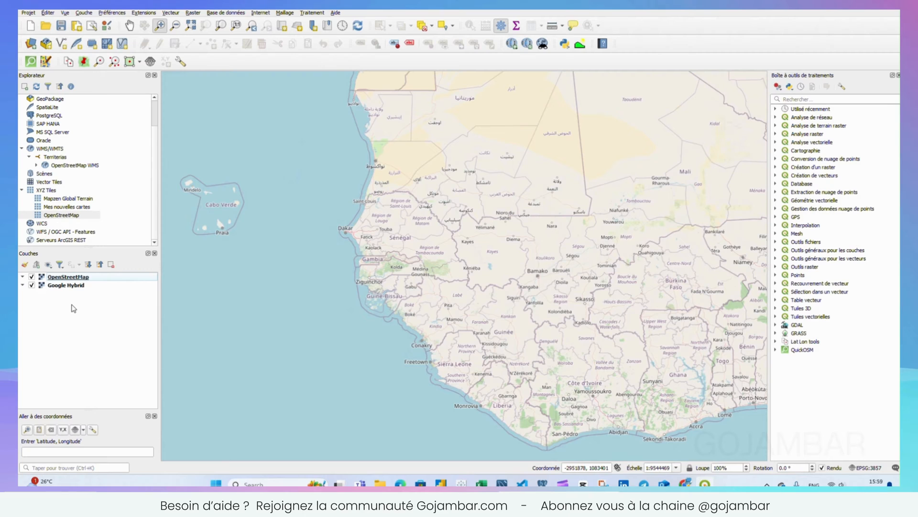
Step: Remove both the OpenStreetMap and Google Hybrid layers from the project
shift+click(64, 283)
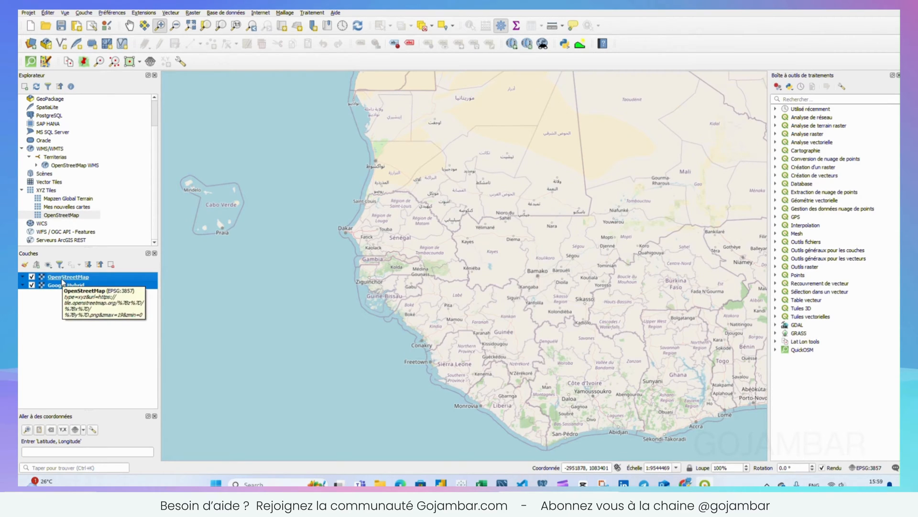
click(111, 264)
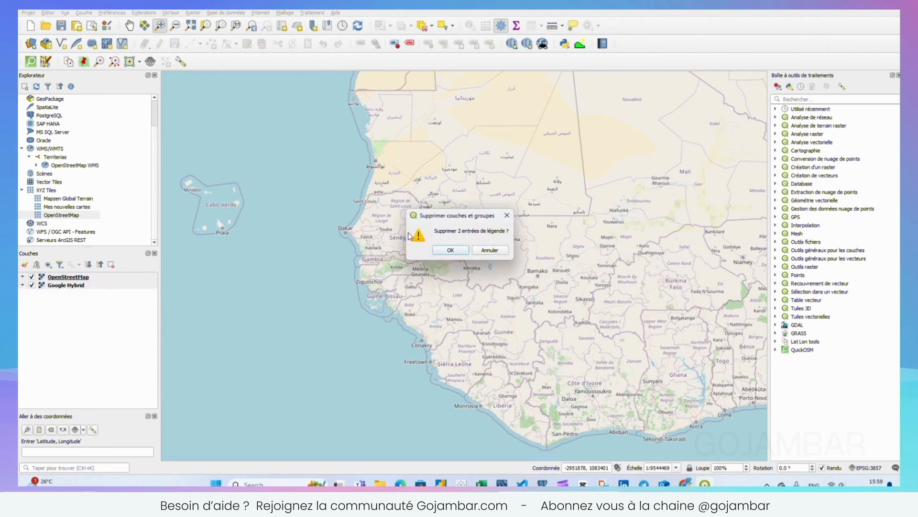
click(451, 250)
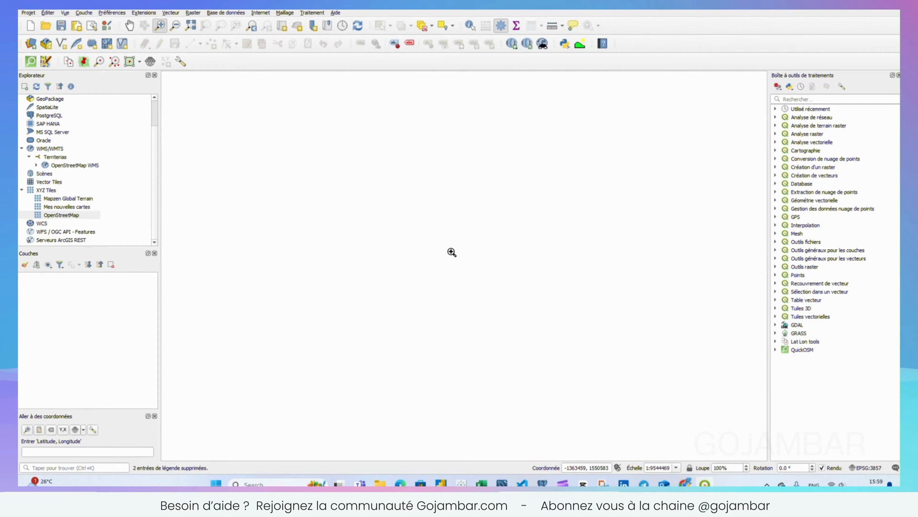
Step: Delete the existing Territerias WMS/WMTS connection
click(54, 166)
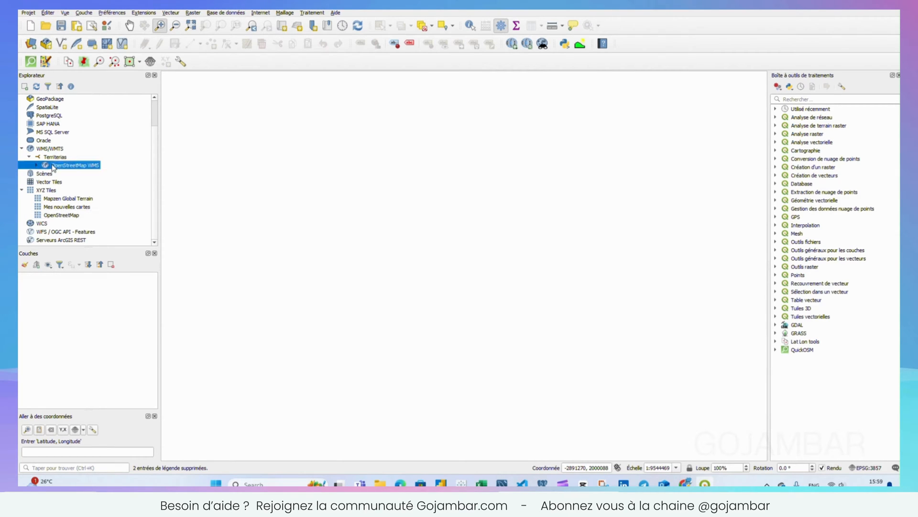
click(54, 157)
right_click(55, 163)
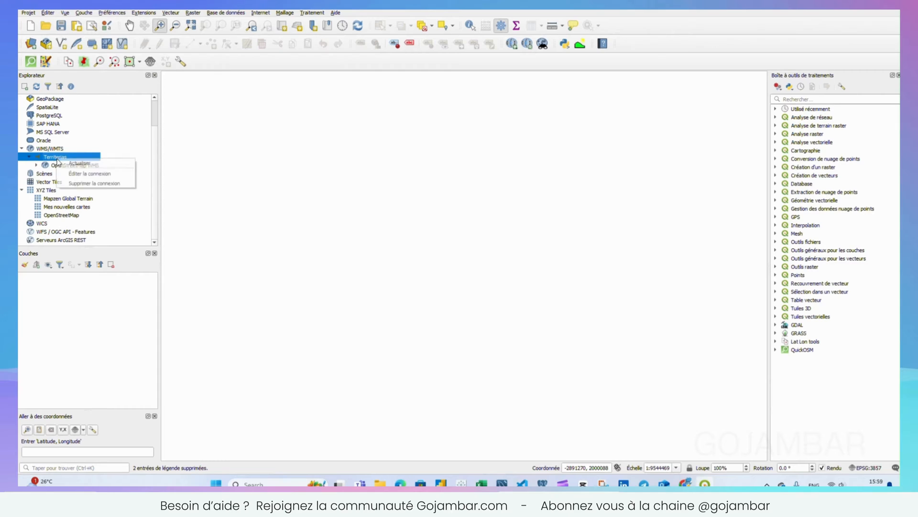
click(117, 183)
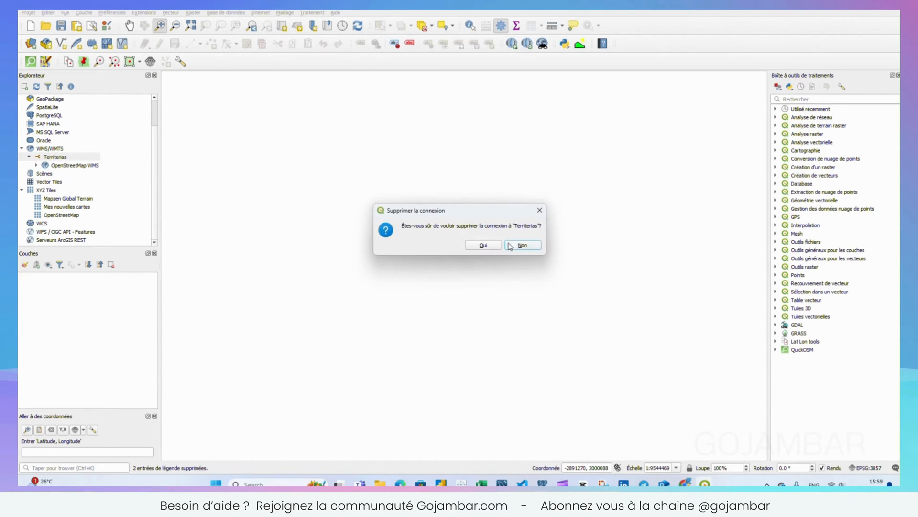
click(483, 246)
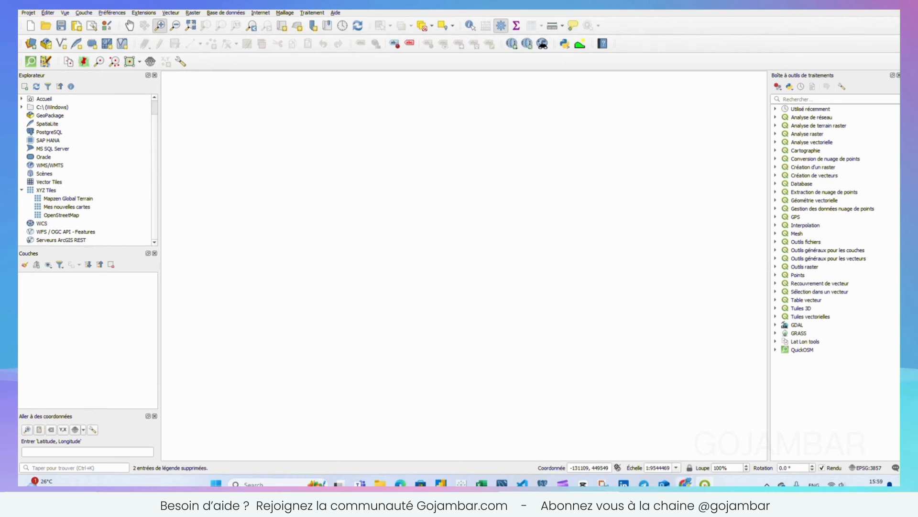
Step: Switch to Chrome and highlight the address of the terrestris OpenStreetMap WMS page
mouse_move(685, 483)
click(690, 441)
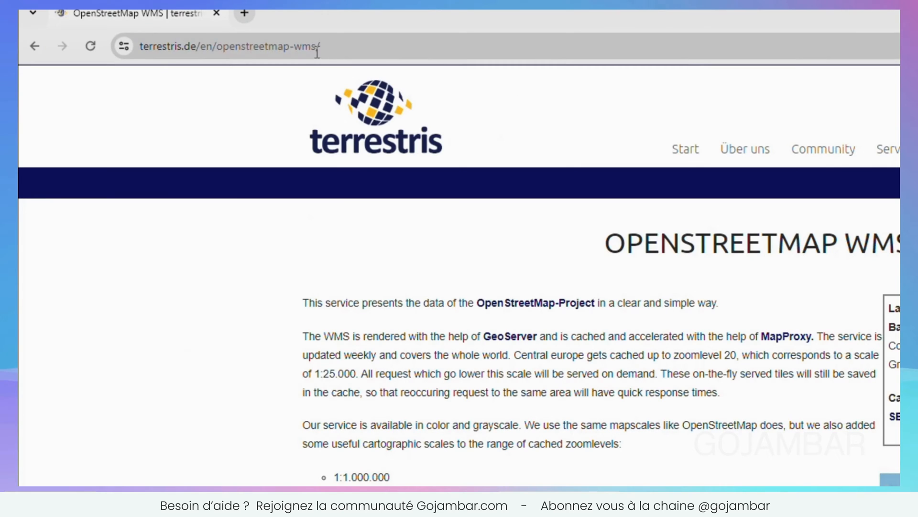
drag(194, 27, 183, 26)
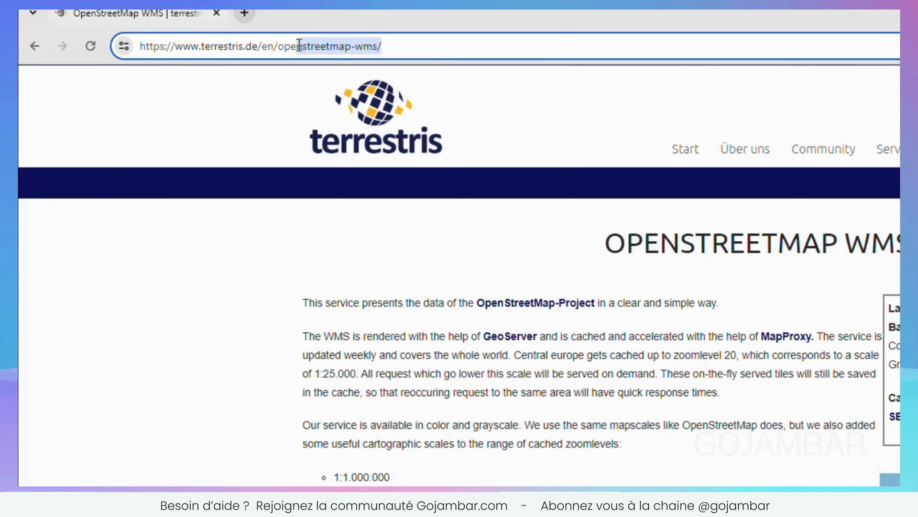
drag(299, 45, 173, 46)
click(195, 280)
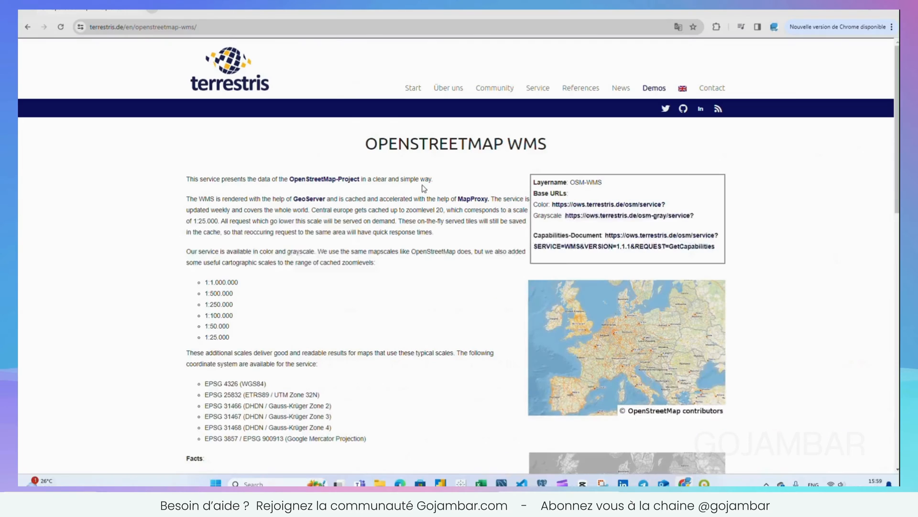
right_click(592, 207)
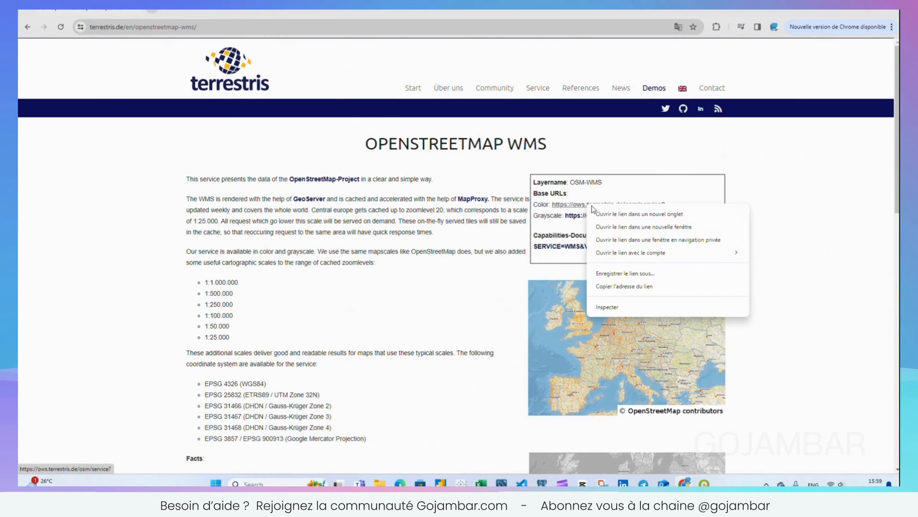
click(762, 170)
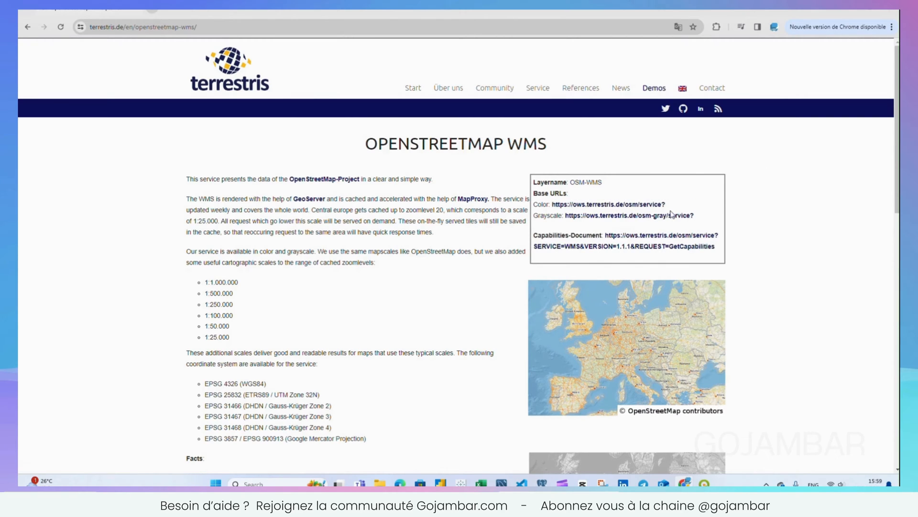
drag(672, 207, 552, 204)
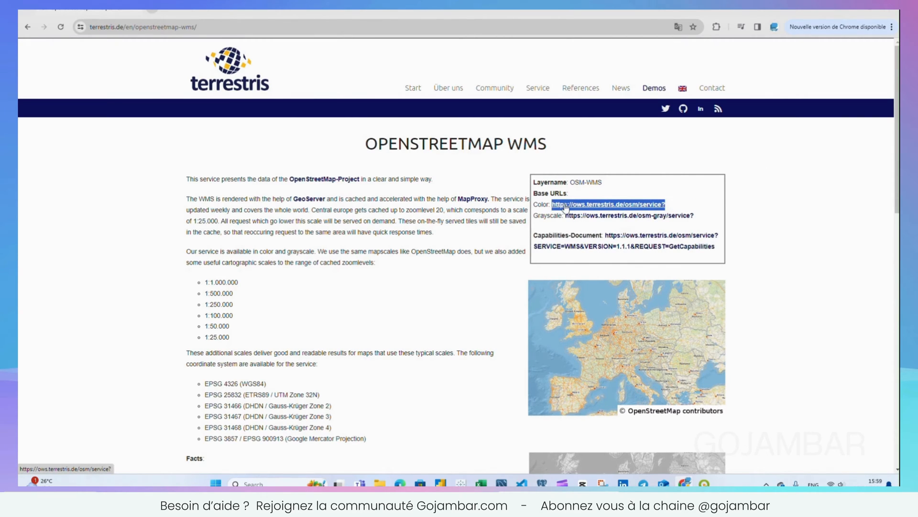
right_click(566, 207)
click(610, 307)
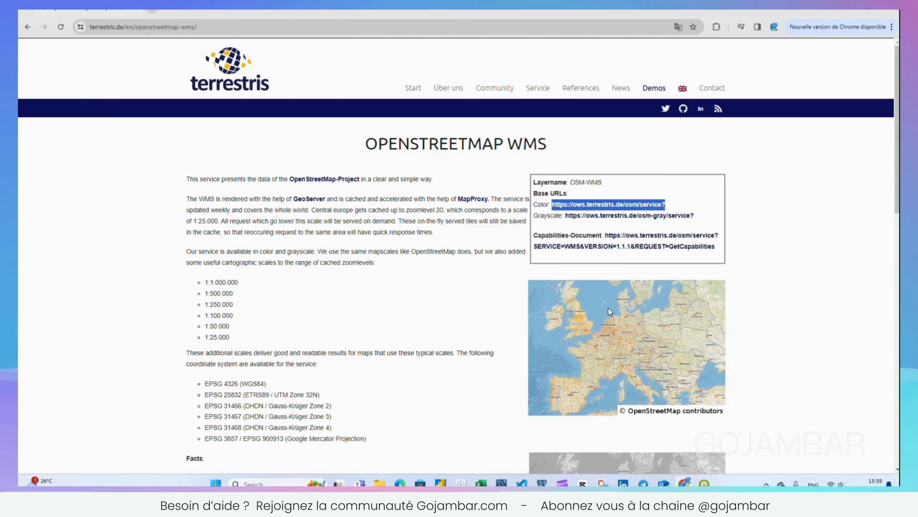
click(168, 247)
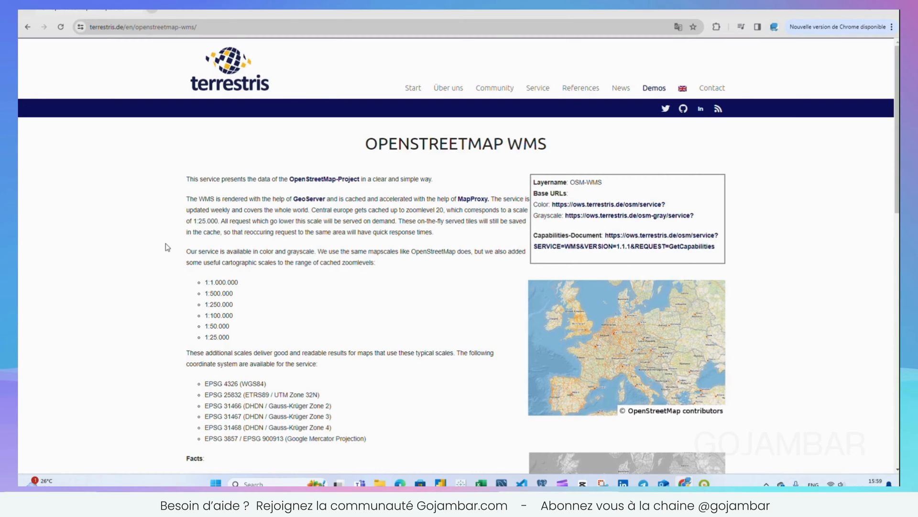
click(704, 483)
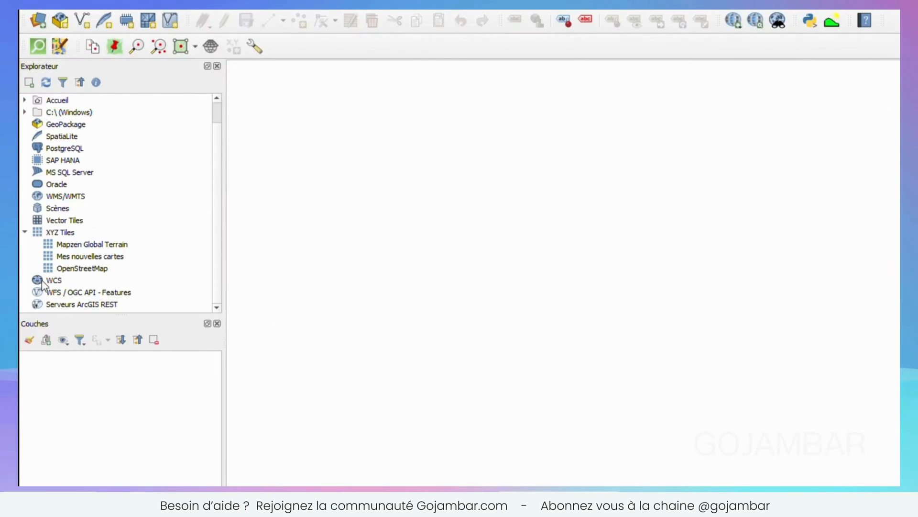
click(60, 196)
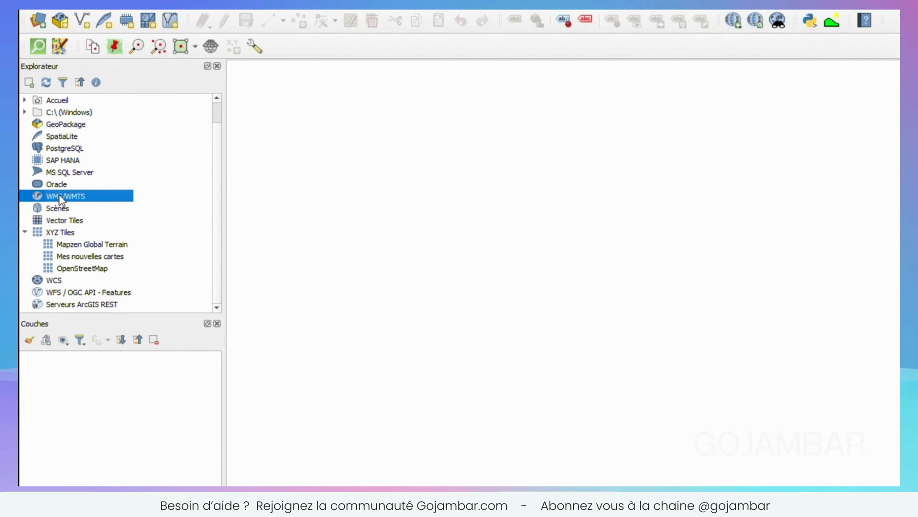
right_click(60, 198)
click(131, 200)
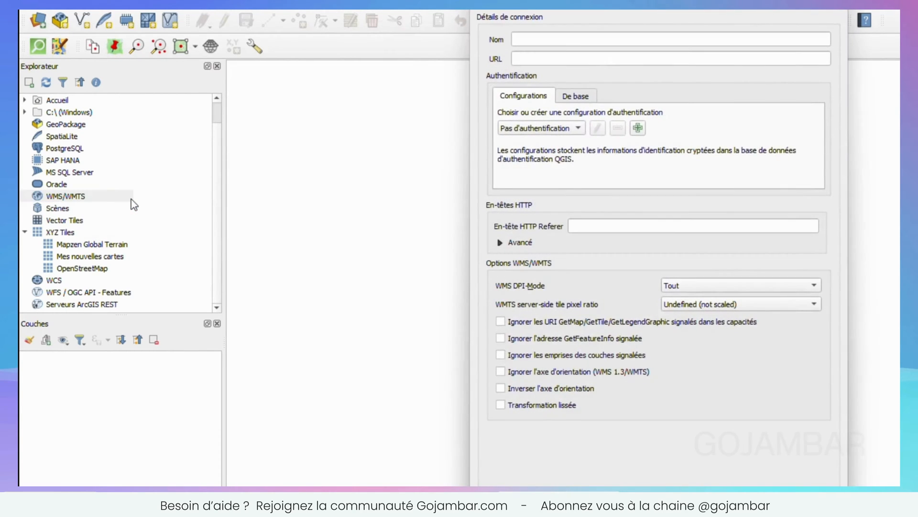
click(578, 43)
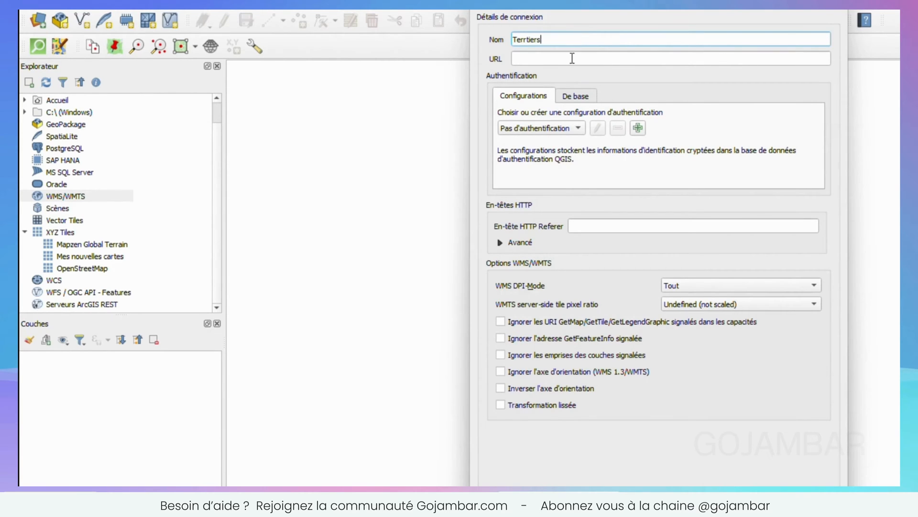
click(573, 58)
key(ctrl+v)
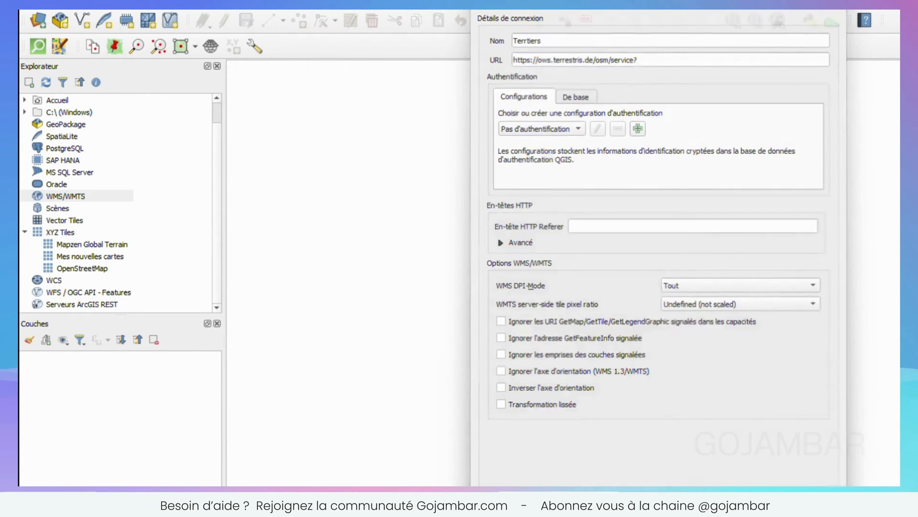
key(Return)
click(35, 208)
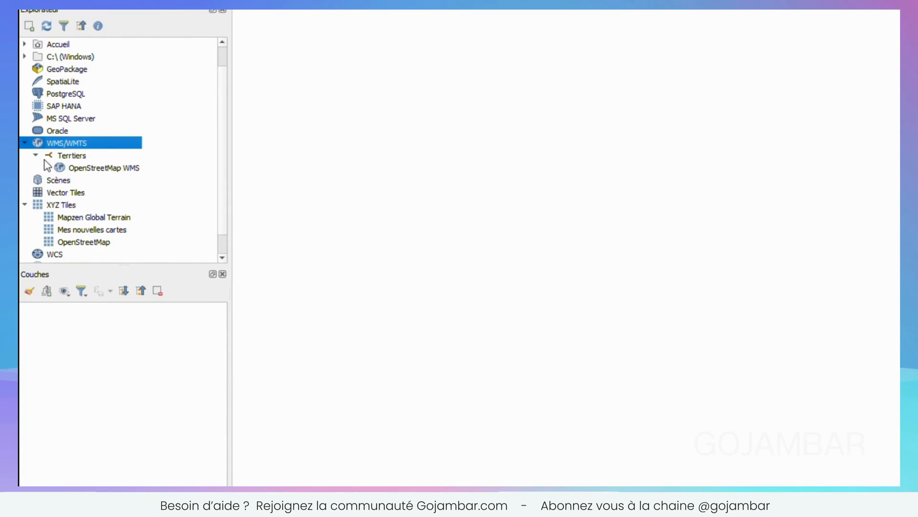
Step: Expand the OpenStreetMap WMS group of the Terrtiers connection to list its layers
click(76, 158)
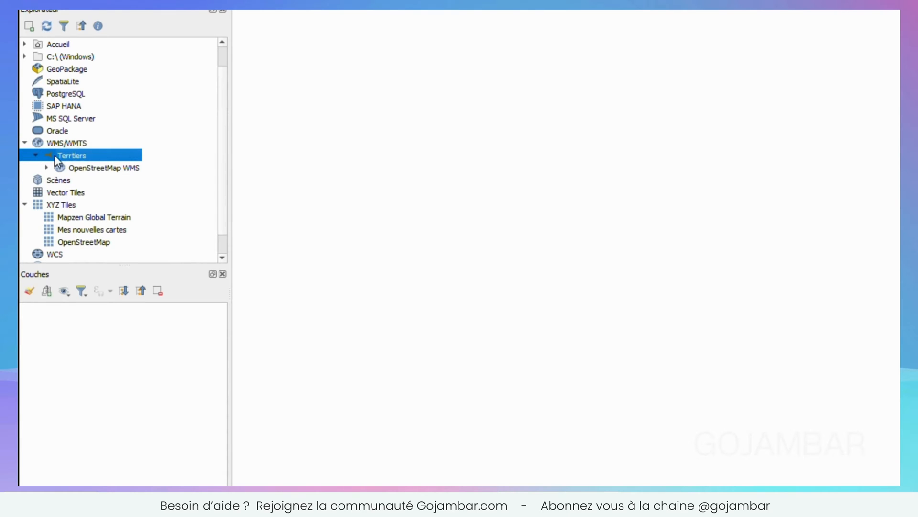
click(47, 168)
scroll(132, 185, down, 2)
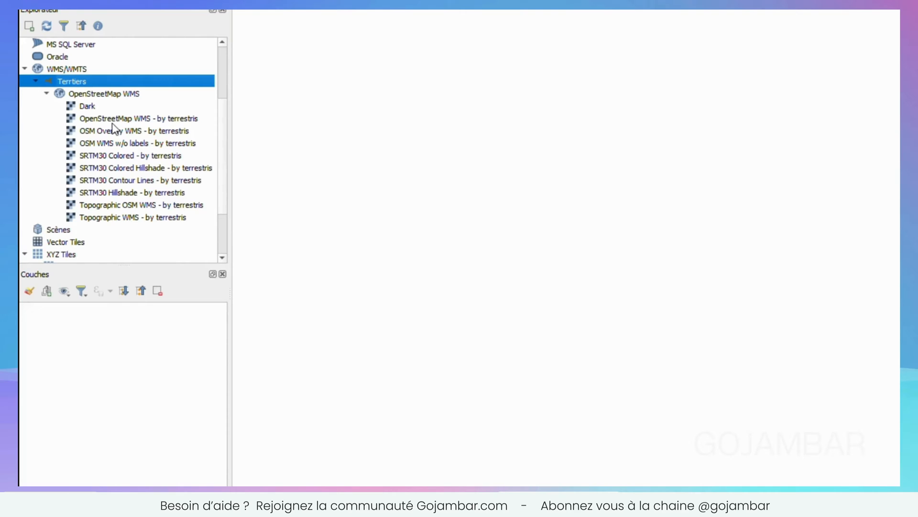
Step: Add the OpenStreetMap WMS - by terrestris layer to the project and collapse its legend
click(145, 120)
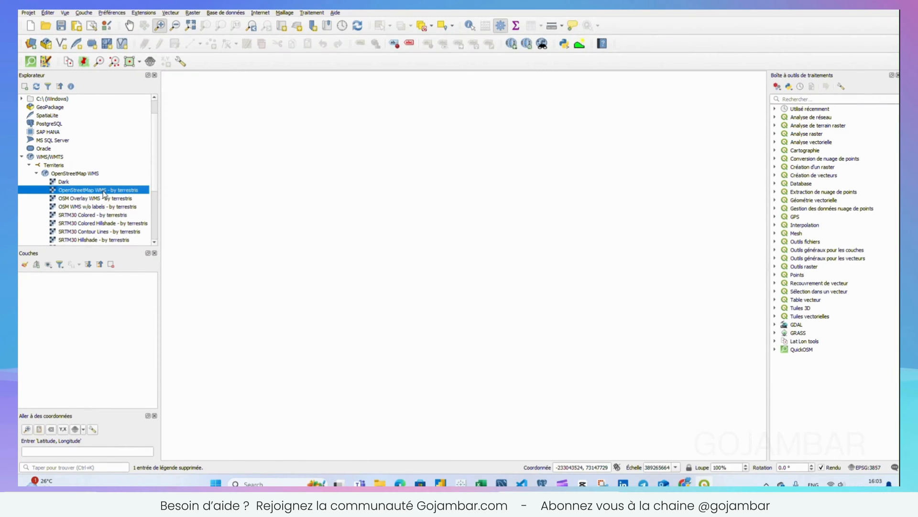
double_click(103, 191)
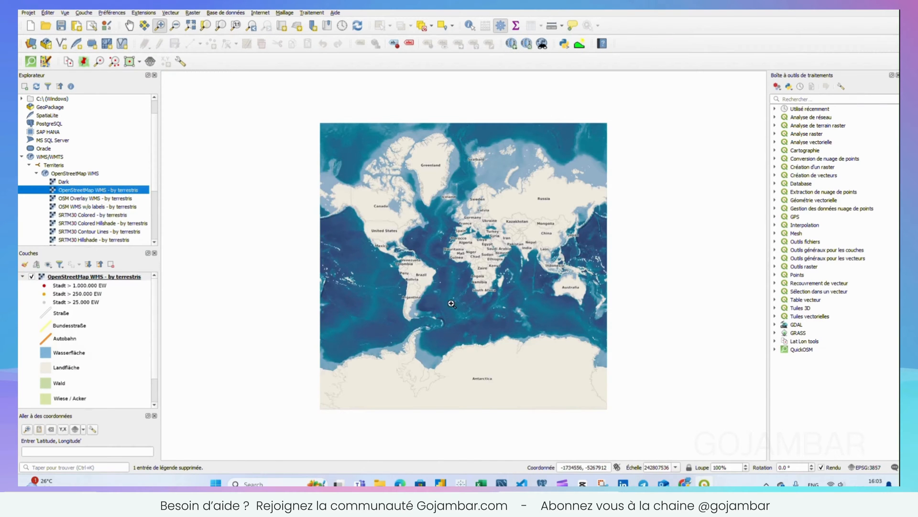
click(23, 276)
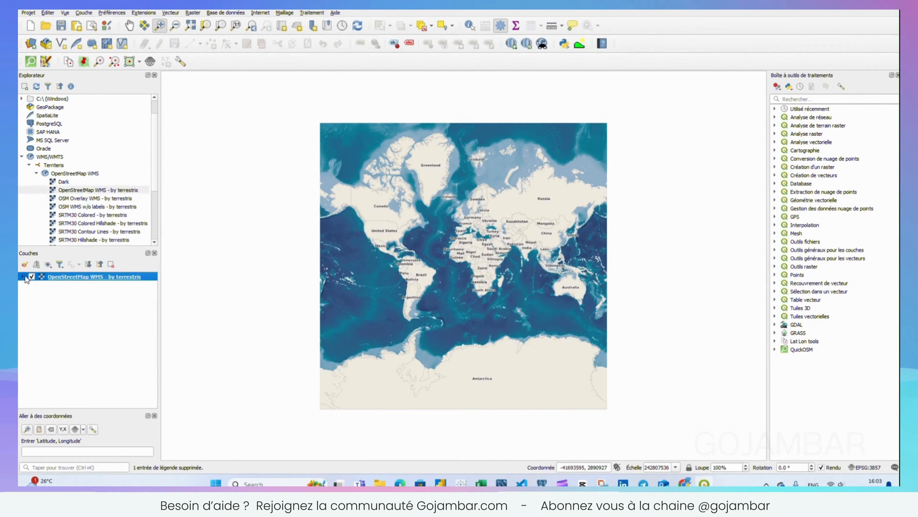
Step: Add the OSM Overlay WMS - by terrestris layer, then hide it and the OpenStreetMap WMS layer and collapse the overlay's legend
click(69, 199)
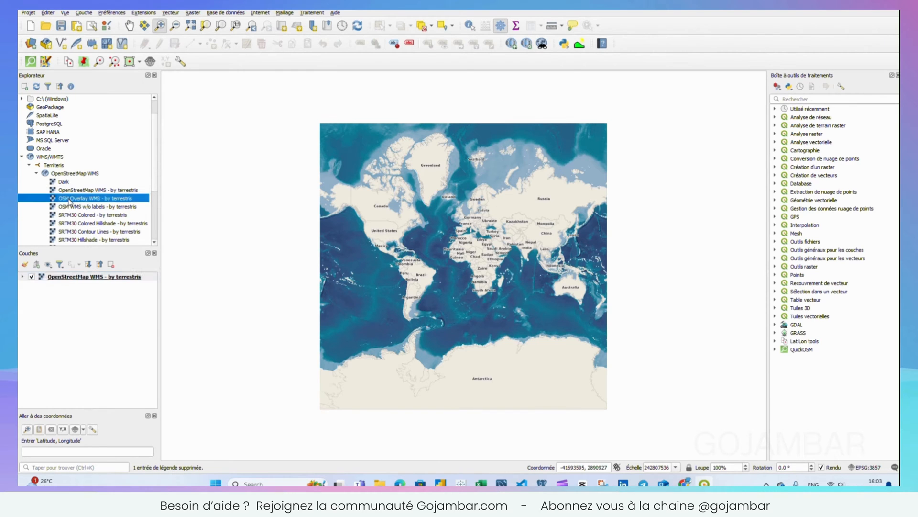
double_click(81, 200)
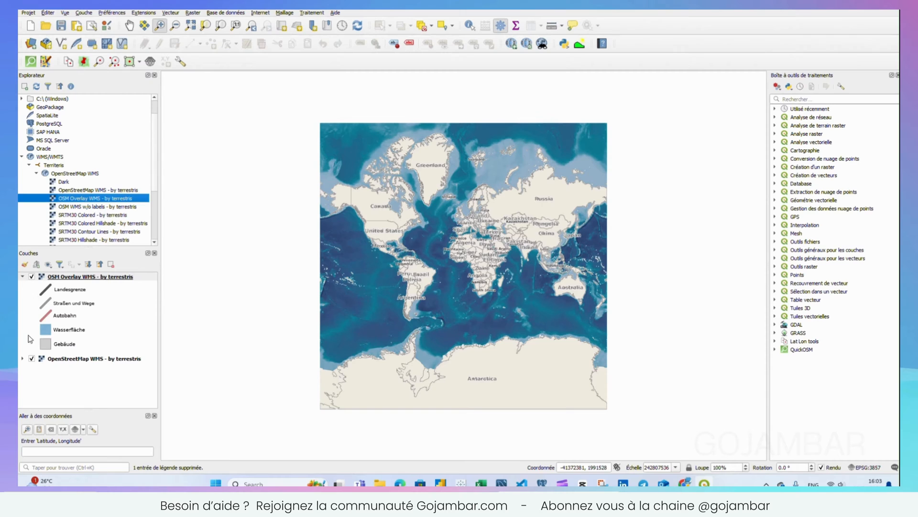
click(32, 277)
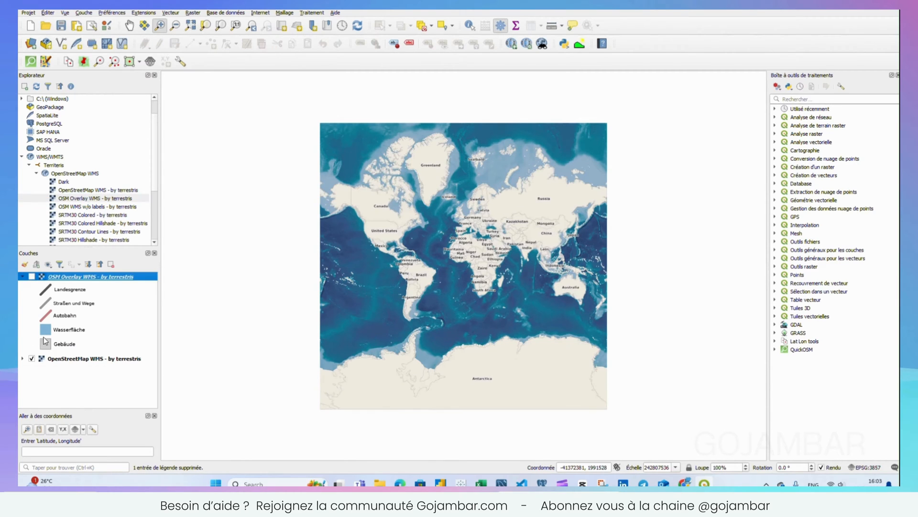
click(32, 358)
click(22, 277)
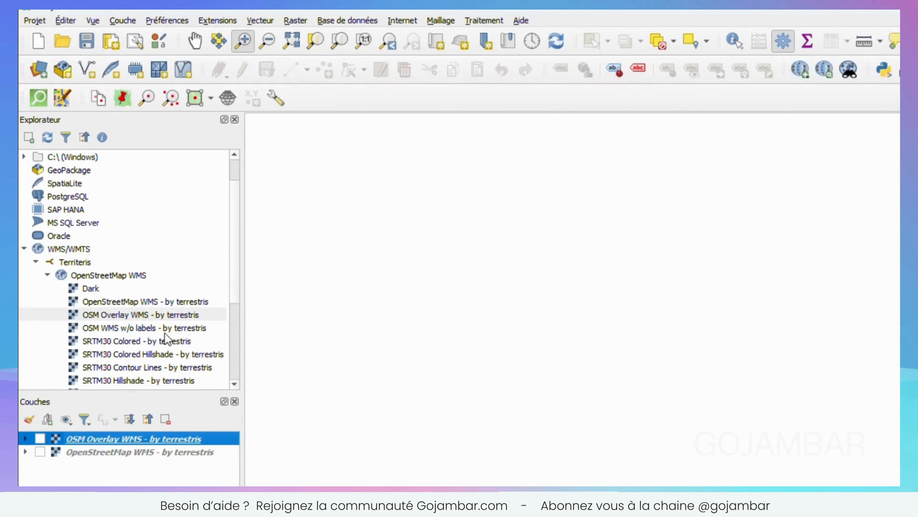
Step: Add the SRTM30 Colored - by terrestris layer to the project and collapse its elevation legend
click(164, 338)
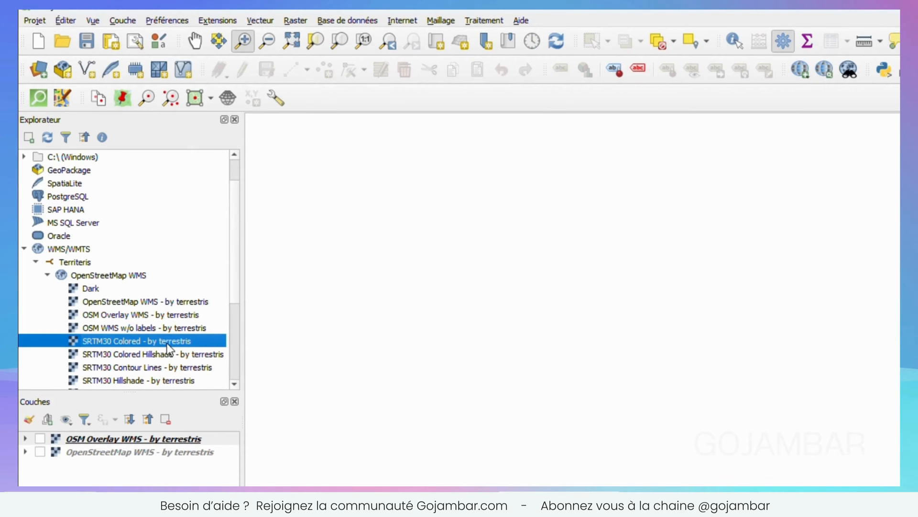
double_click(167, 342)
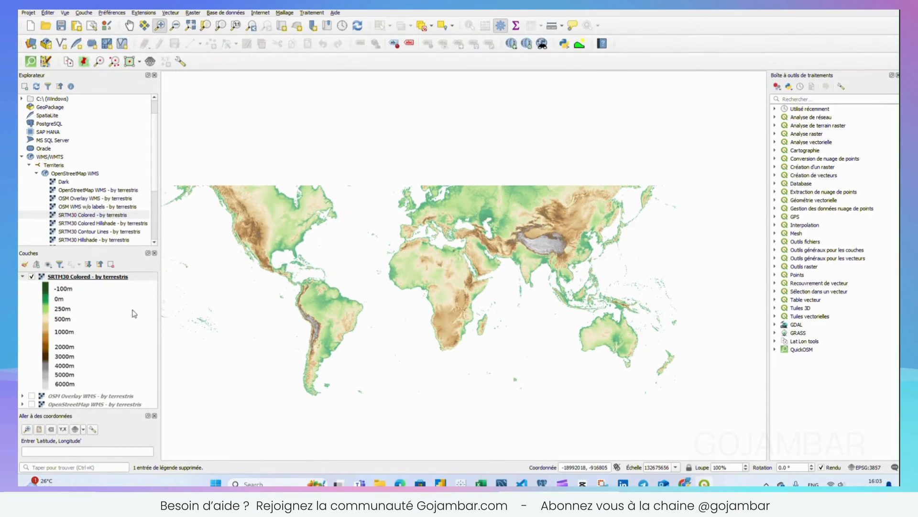
click(22, 277)
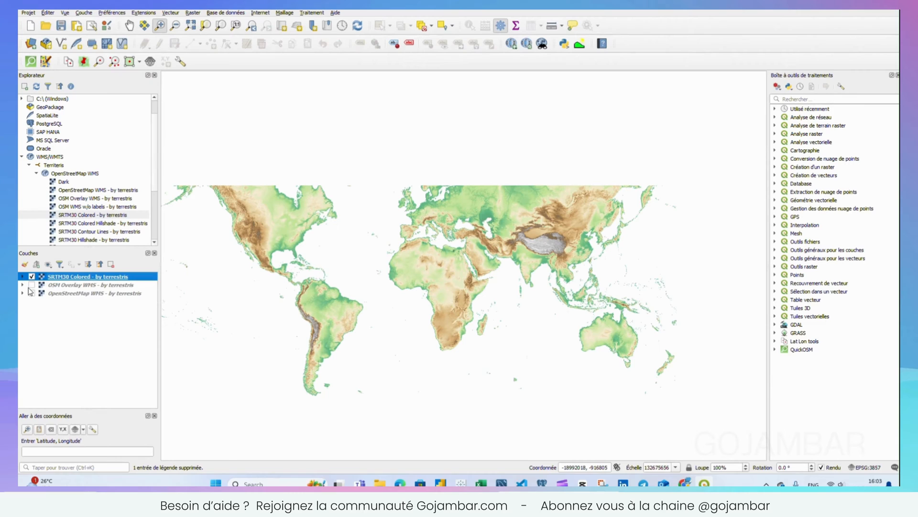
Step: Remove the OSM Overlay WMS and OpenStreetMap WMS layers from the project
drag(50, 313, 51, 286)
click(111, 264)
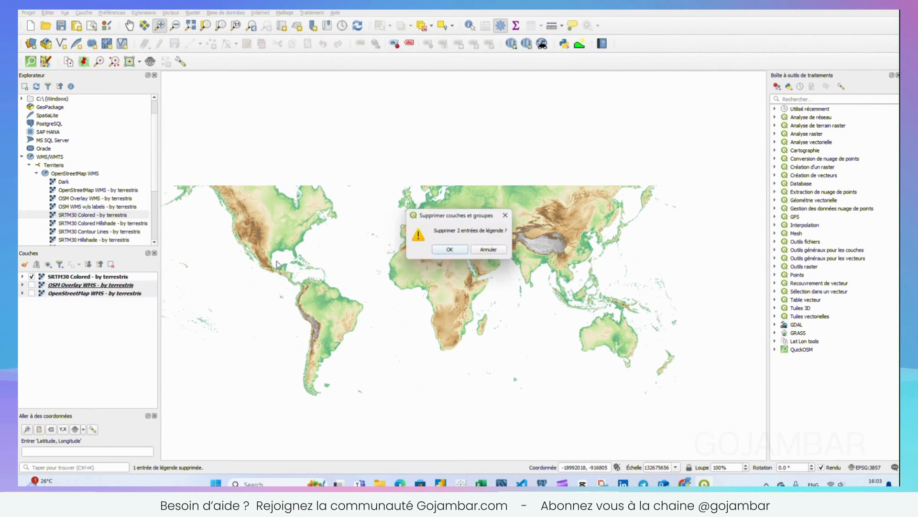
click(447, 249)
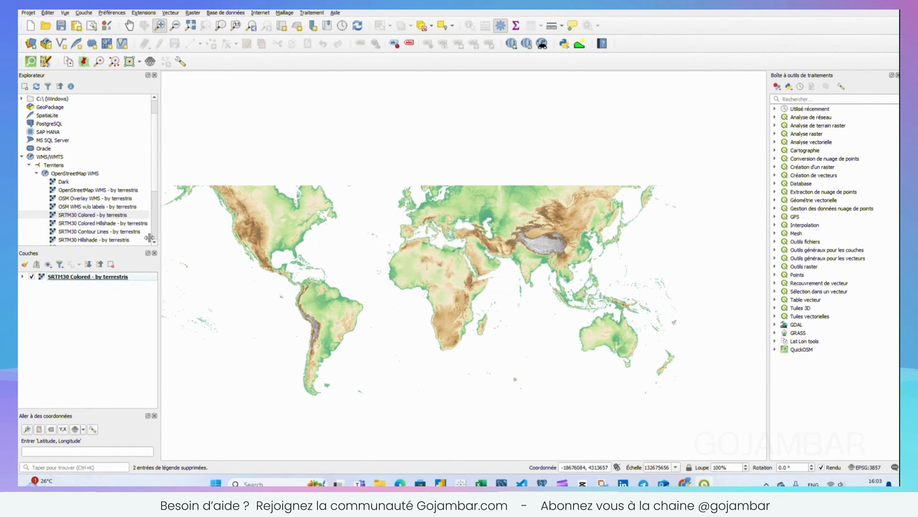
Step: Add the OSM WMS w/o labels - by terrestris layer above SRTM30 Colored
click(90, 208)
double_click(91, 209)
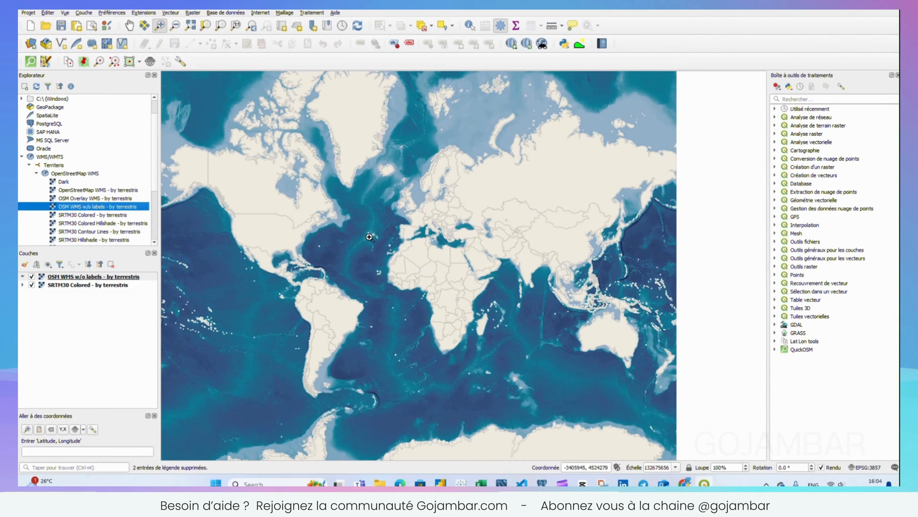
click(71, 216)
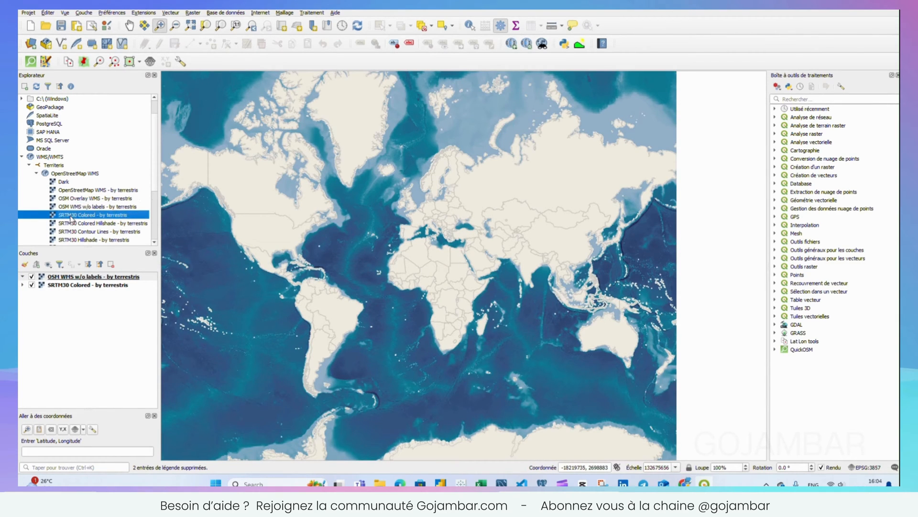
Step: Remove both the OSM WMS w/o labels and SRTM30 Colored layers from the project
drag(70, 290, 63, 276)
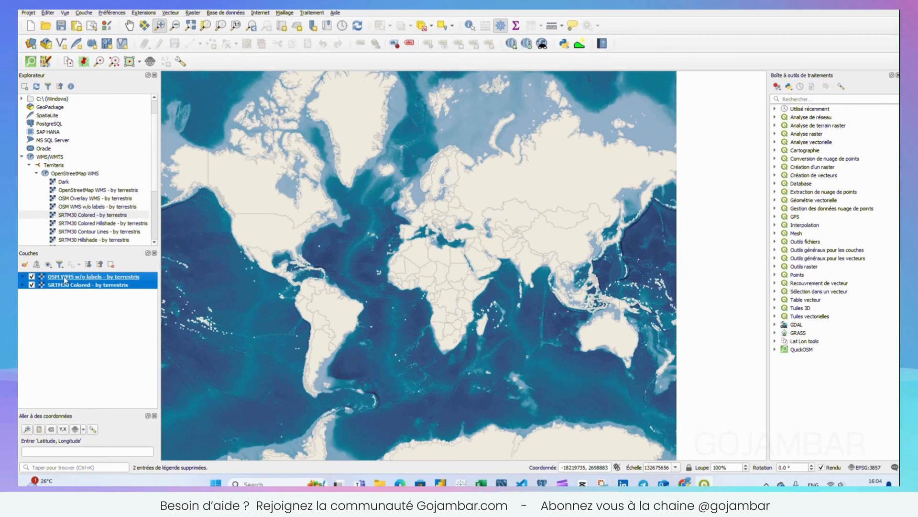
click(111, 266)
click(450, 253)
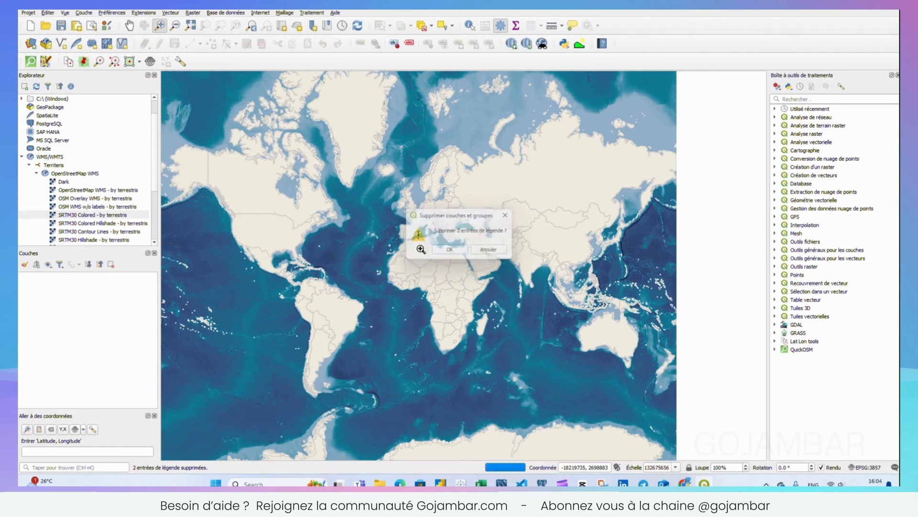
Step: Add the SRTM30 Colored Hillshade - by terrestris layer to the empty project
click(86, 224)
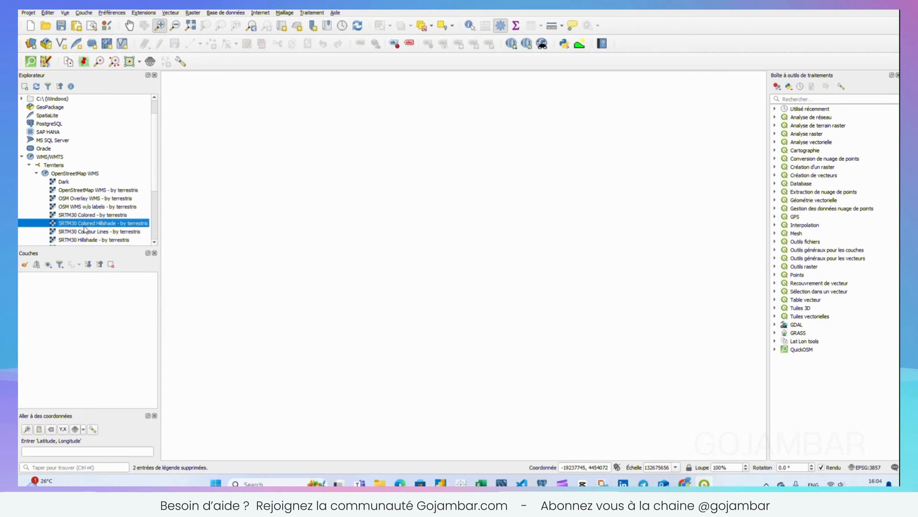
double_click(85, 226)
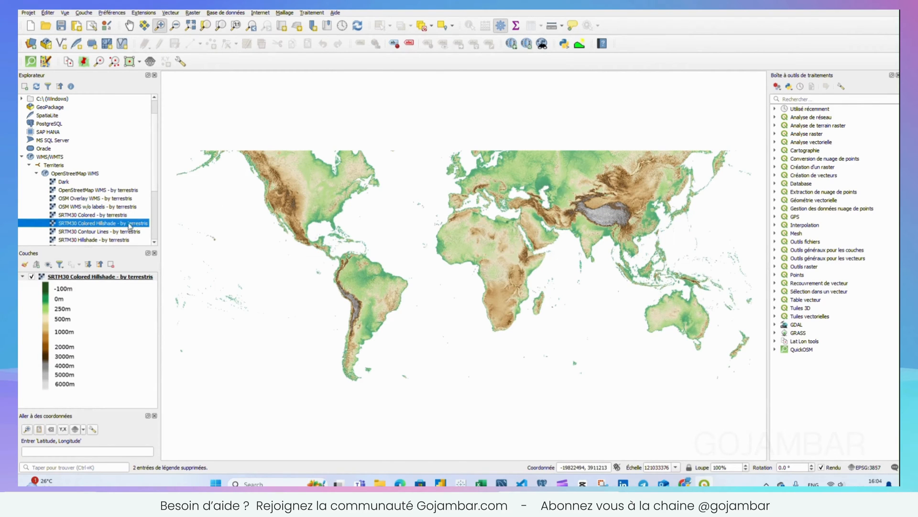
scroll(78, 226, down, 2)
scroll(75, 210, up, 1)
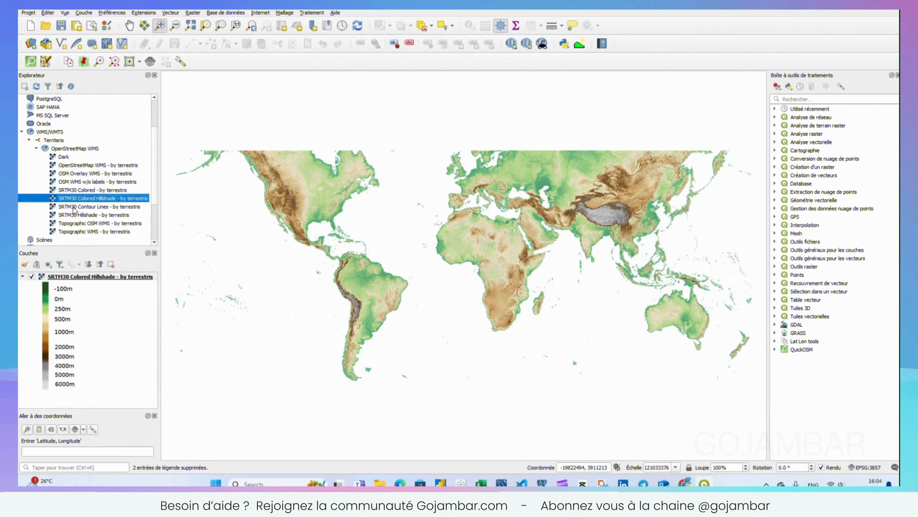
Step: Add the SRTM30 Colored - by terrestris layer above the hillshade layer and collapse both legends
click(74, 167)
click(78, 174)
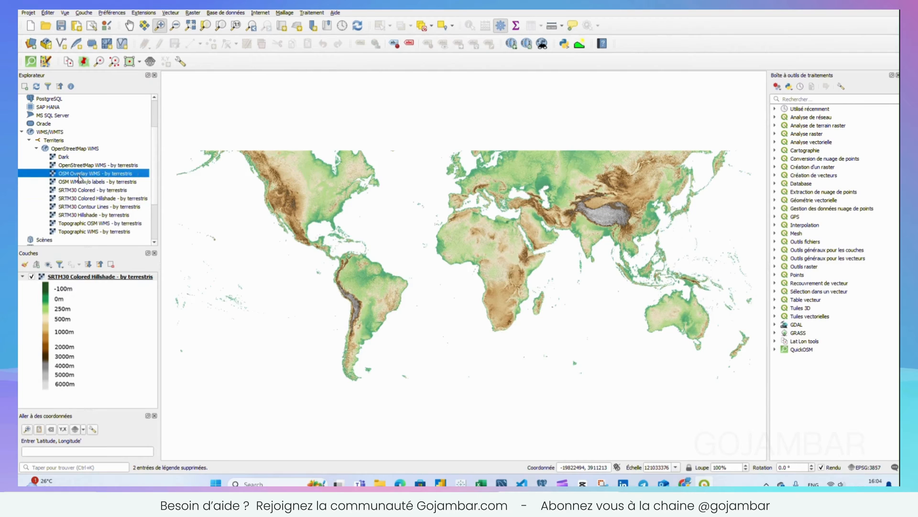
click(80, 182)
click(84, 190)
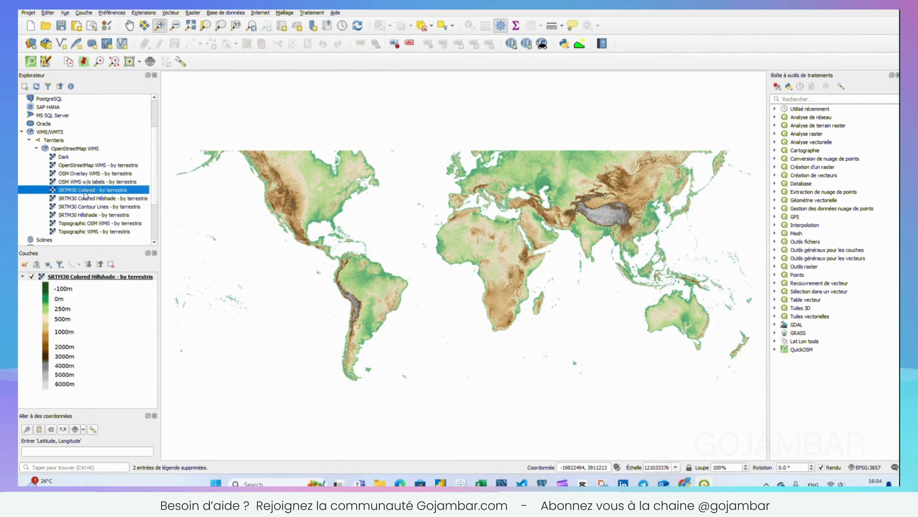
click(21, 277)
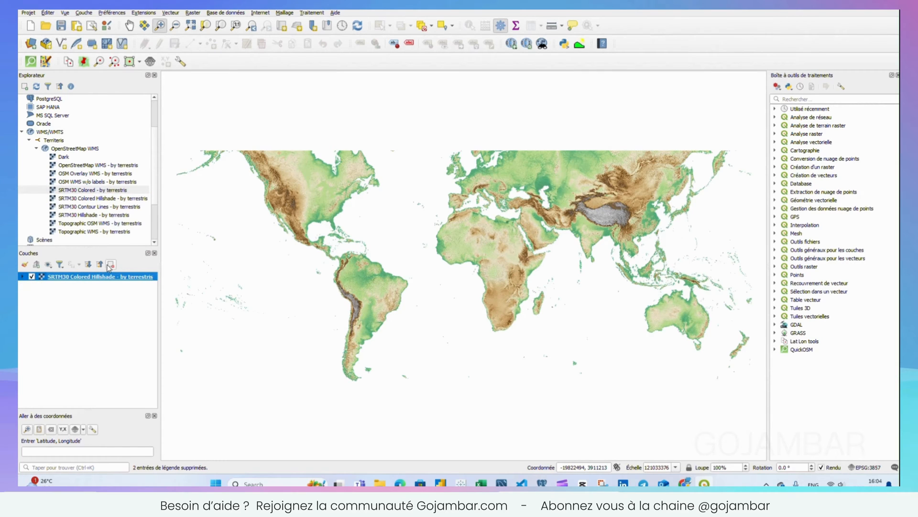
drag(81, 190, 65, 282)
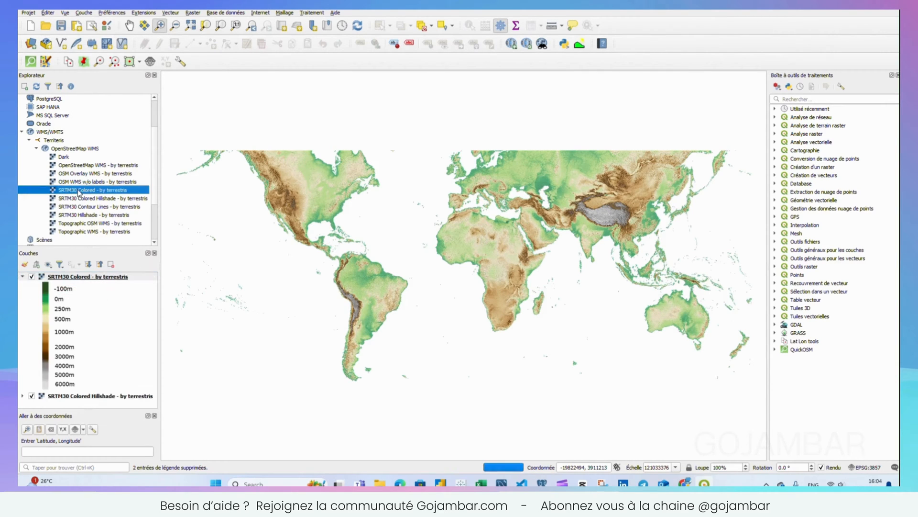
click(21, 277)
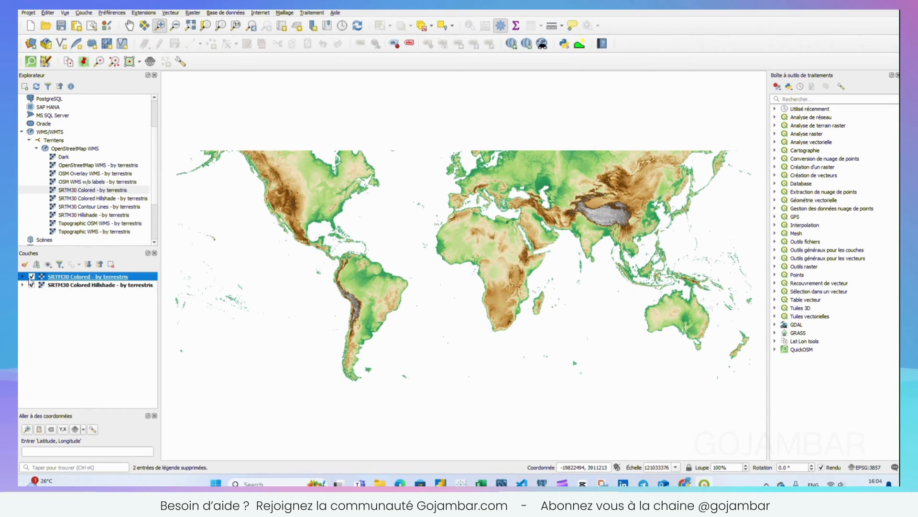
Step: Remove the SRTM30 Colored Hillshade layer from the project
click(109, 285)
click(111, 264)
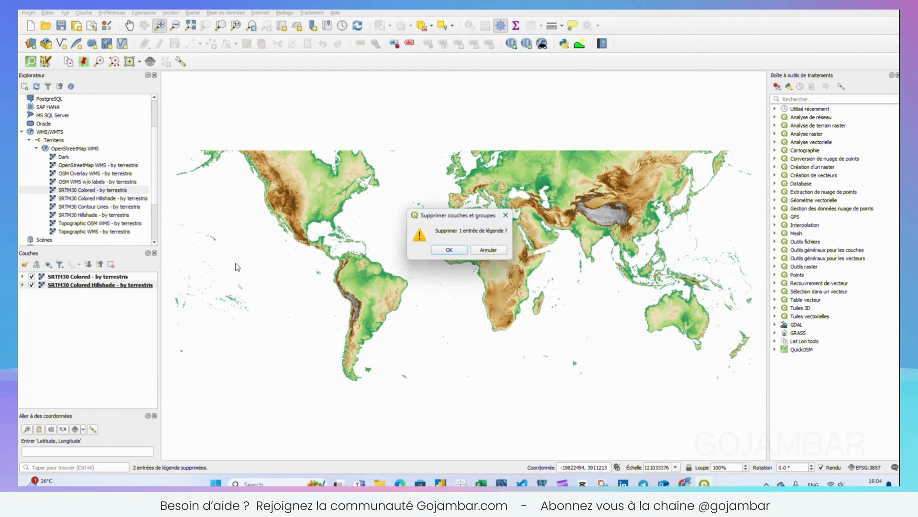
click(449, 252)
Step: Examine the SRTM30 Colored relief across Africa against its elevation legend, ending with a close view of the Senegal coast
drag(425, 220, 555, 328)
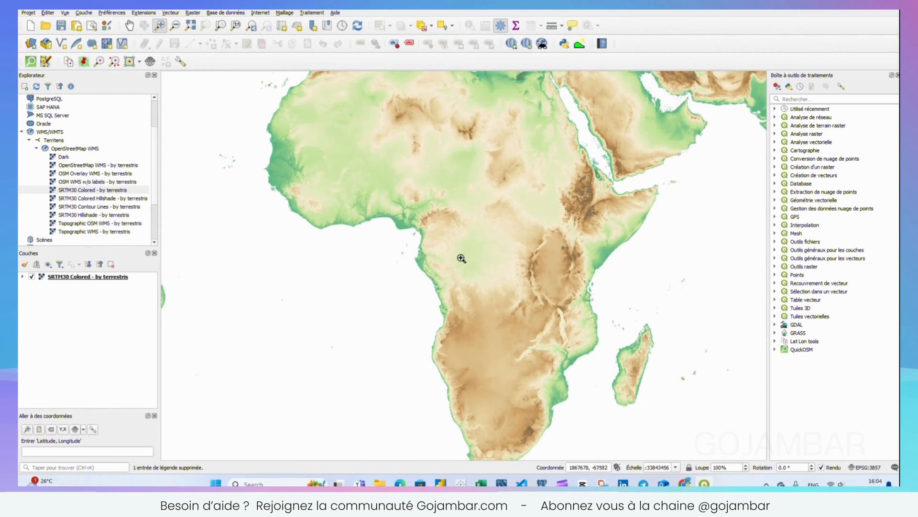
drag(462, 259, 466, 287)
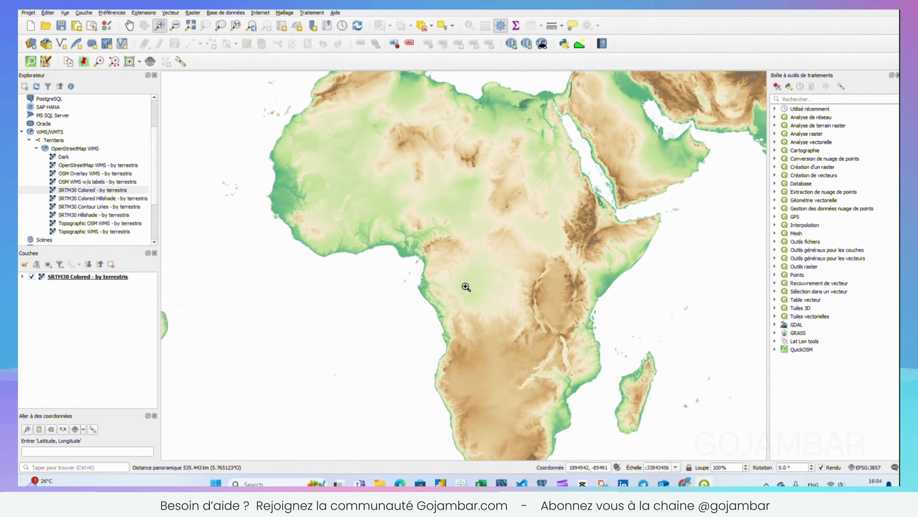
click(22, 277)
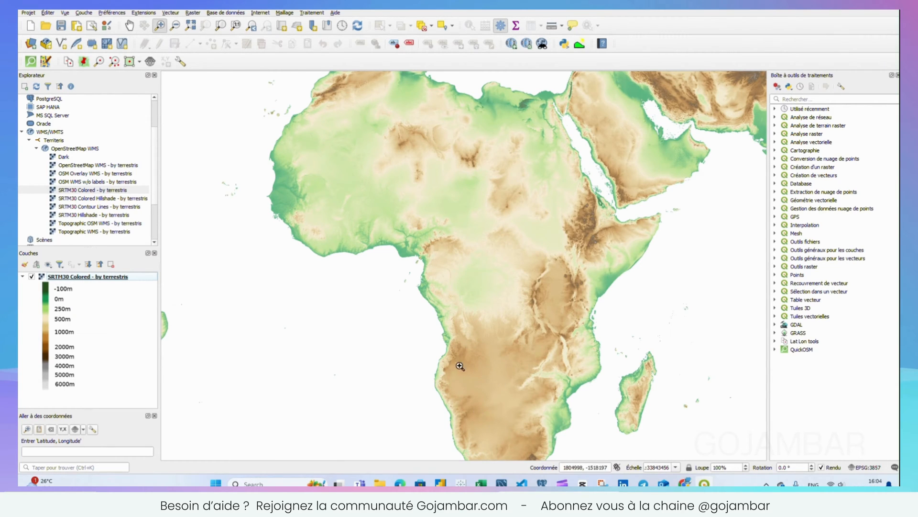
drag(521, 437, 518, 389)
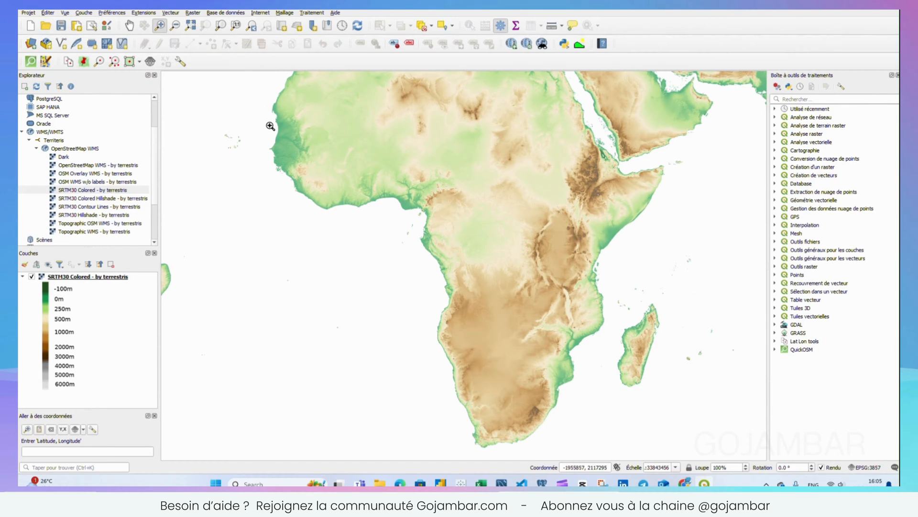
drag(259, 128, 309, 177)
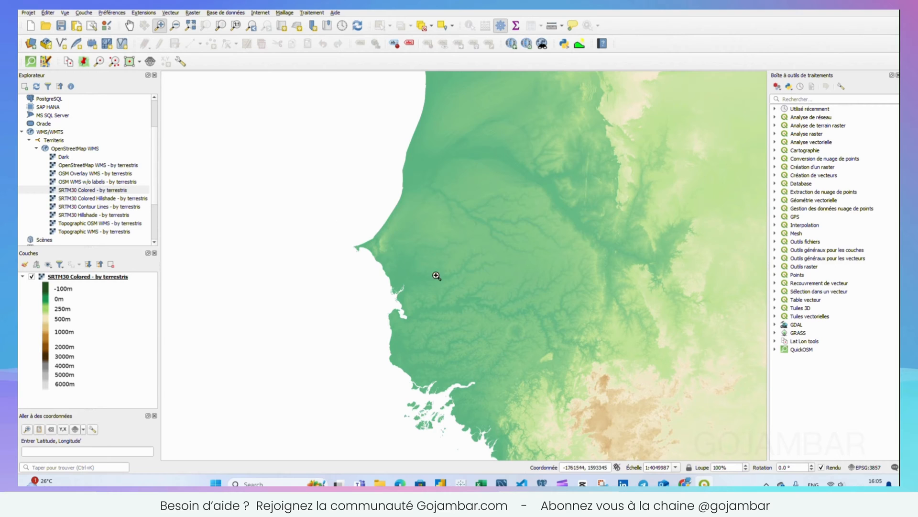
Step: Collapse the elevation legend, add the OSM WMS w/o labels - by terrestris layer and place it beneath SRTM30 Colored
click(22, 277)
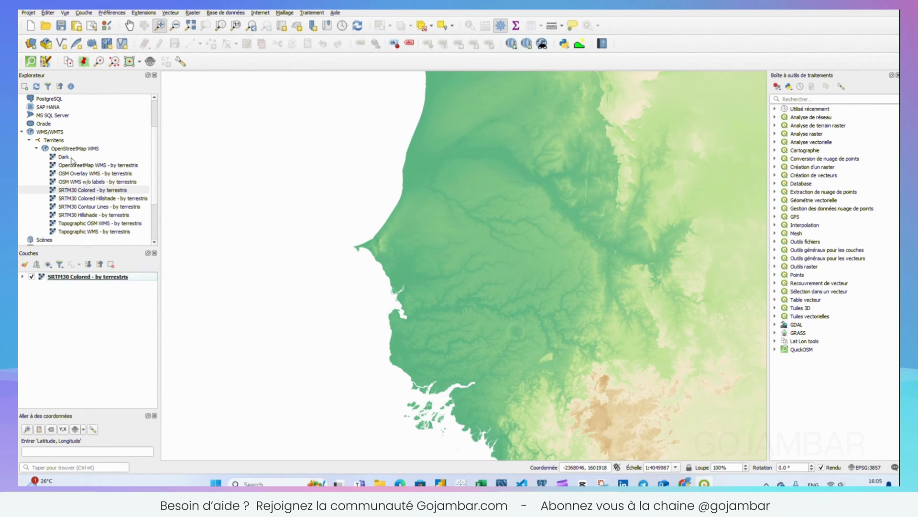
click(61, 182)
double_click(91, 184)
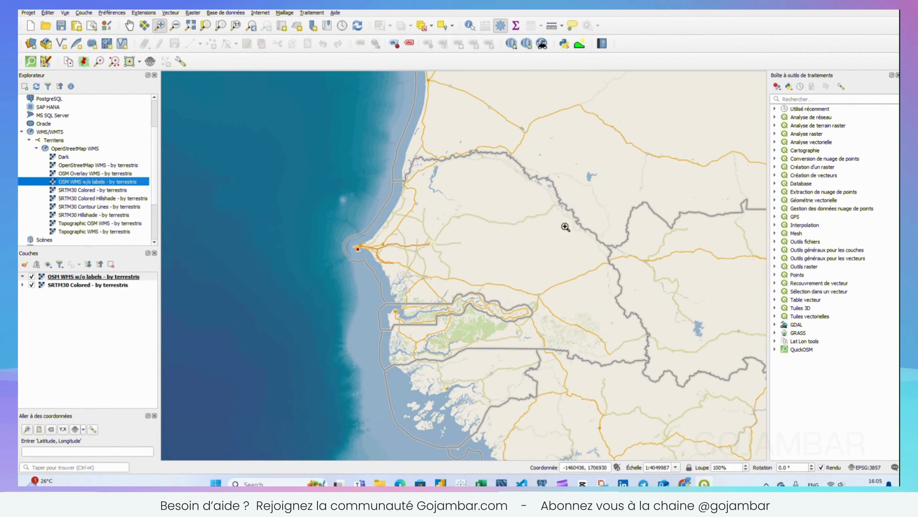
drag(62, 277, 62, 298)
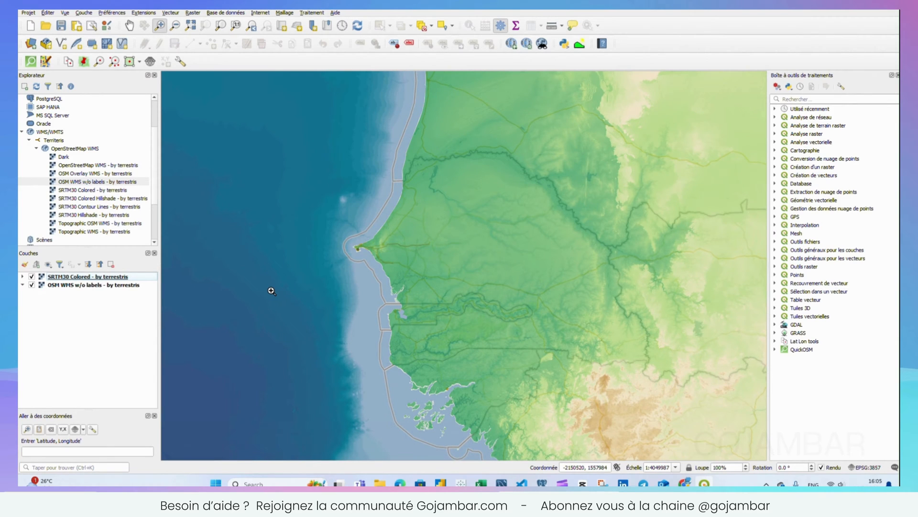
Step: Frame the main map on Senegal at a scale of about 1:2,687,000 and select the SRTM30 Colored layer
drag(494, 265, 449, 251)
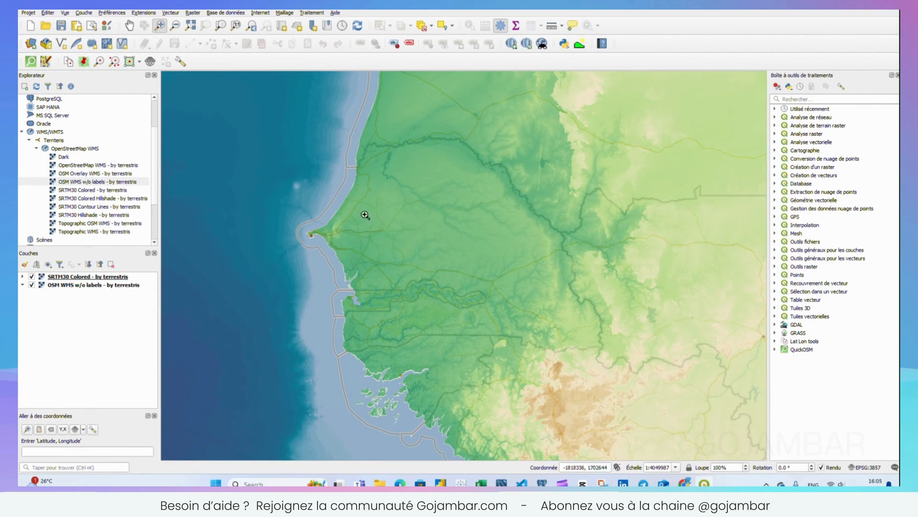
drag(283, 119, 625, 377)
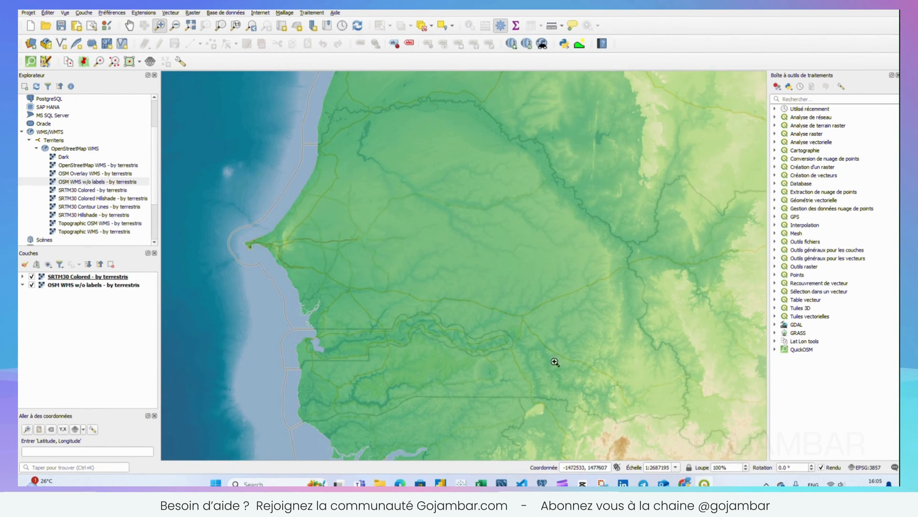
click(111, 278)
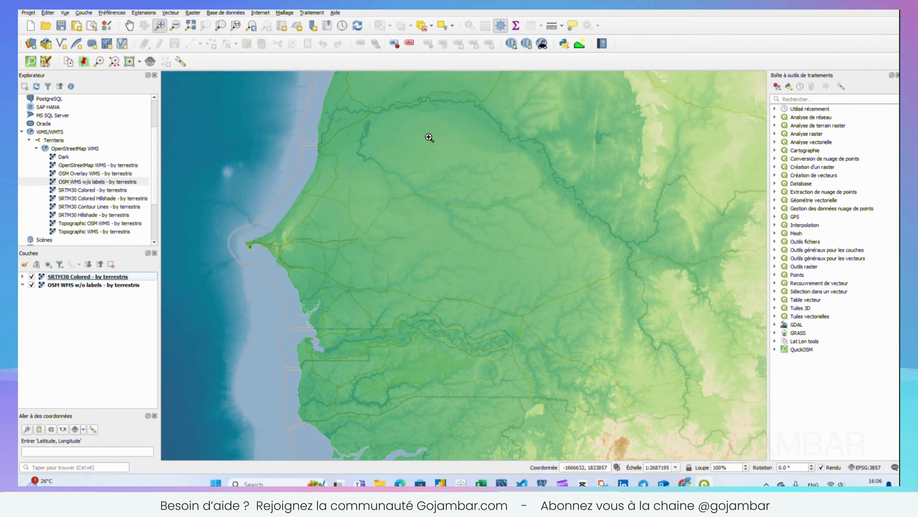
mouse_move(436, 141)
mouse_down()
mouse_move(435, 162)
mouse_move(434, 150)
mouse_up()
click(85, 277)
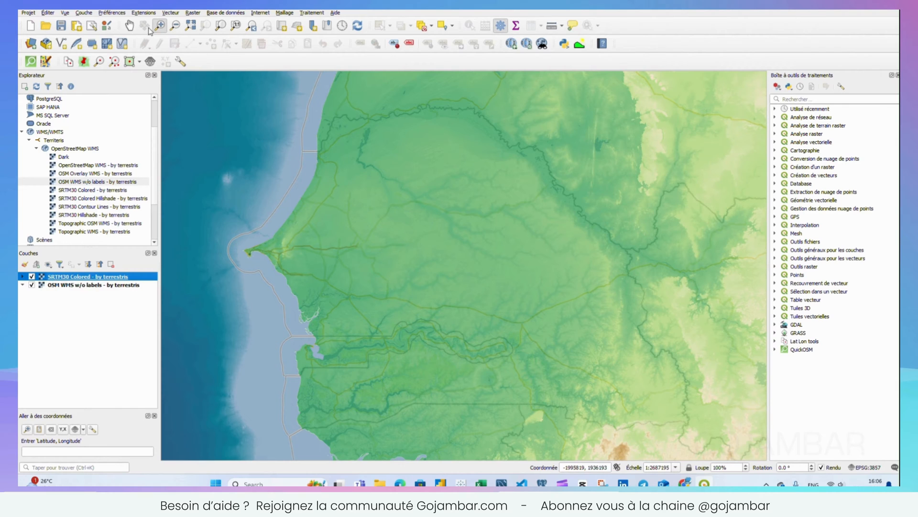
Step: Open a new secondary map view and enlarge its docked area beneath the processing toolbox
click(111, 13)
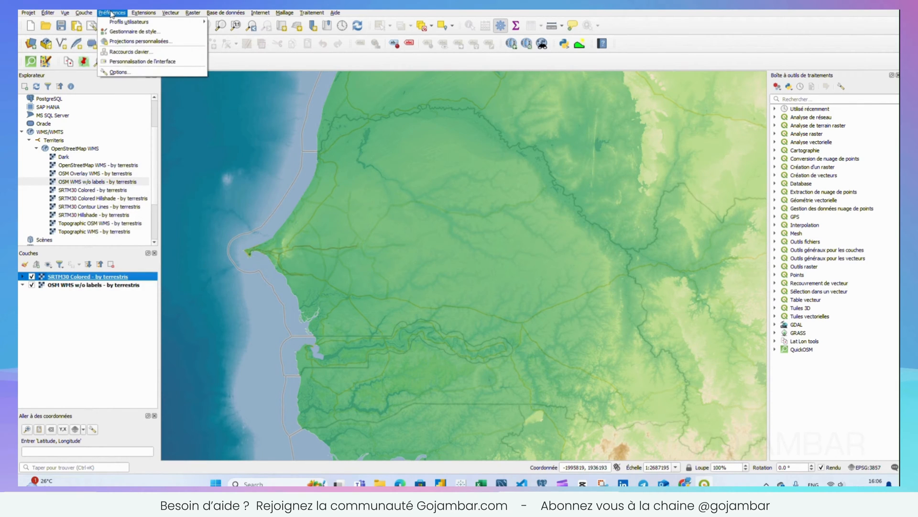
mouse_move(92, 13)
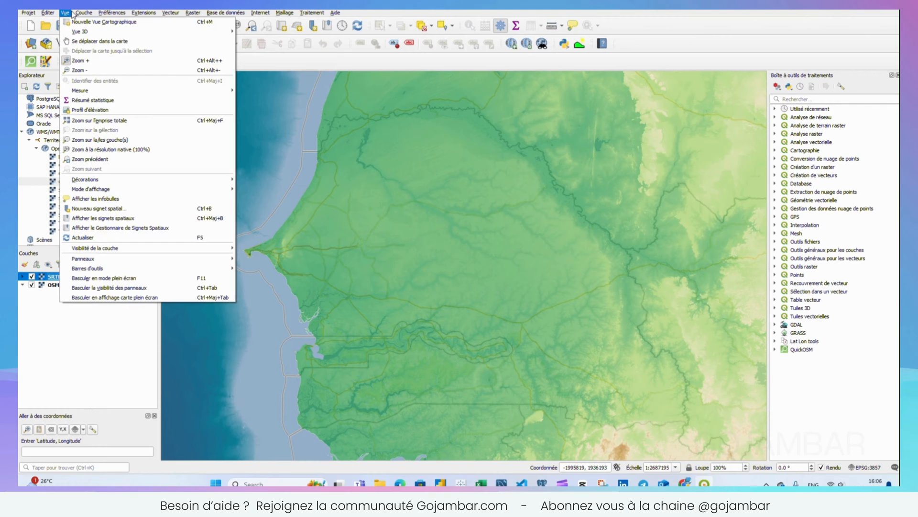
click(78, 23)
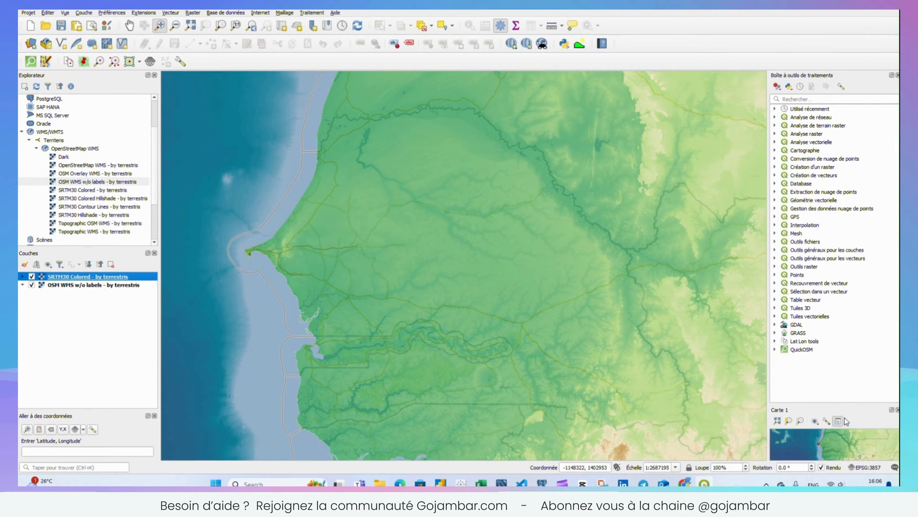
click(840, 403)
drag(840, 404, 838, 289)
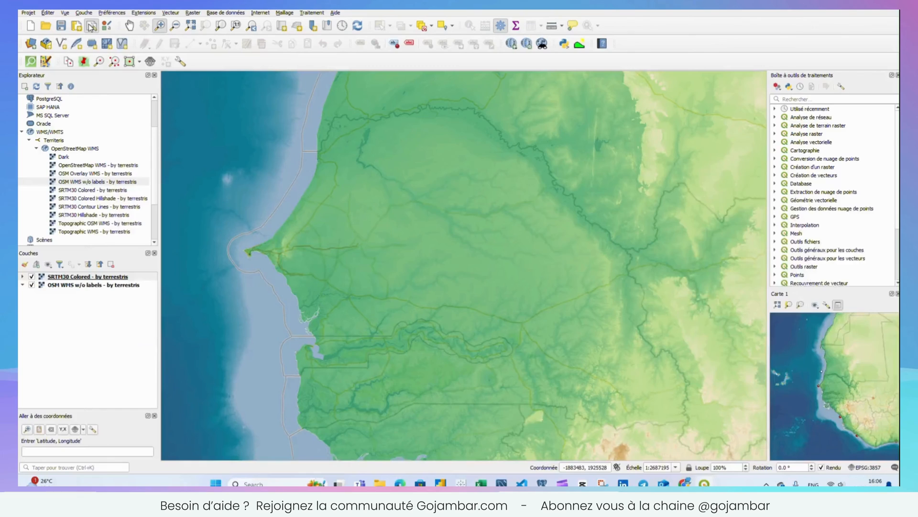
Step: Create an empty print layout titled "relief" from the layout manager
click(139, 45)
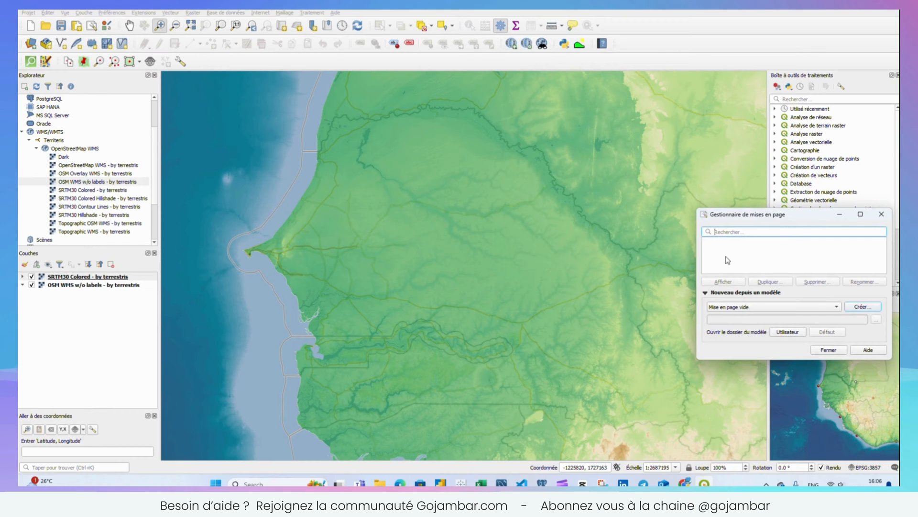
click(858, 311)
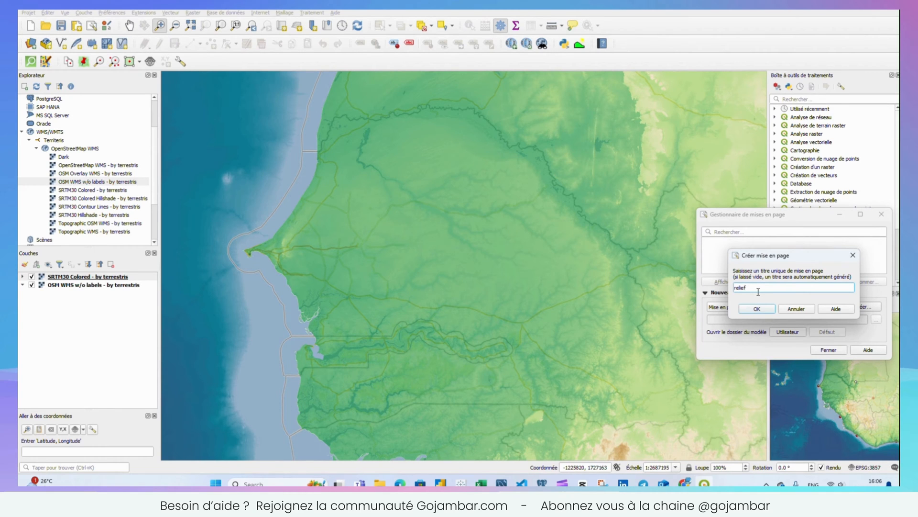
click(757, 309)
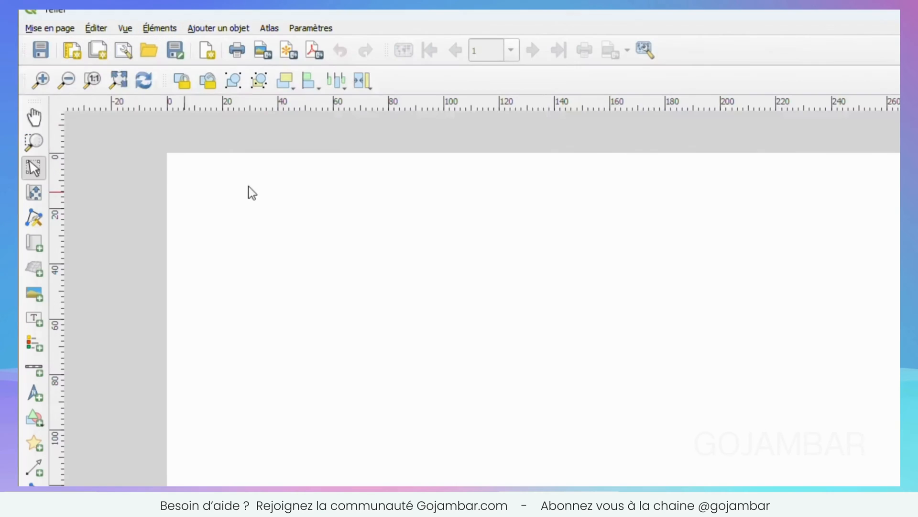
Step: Add a map about 296 mm wide to the A4 landscape page, aligned to its upper edge and spanning its full width
click(35, 243)
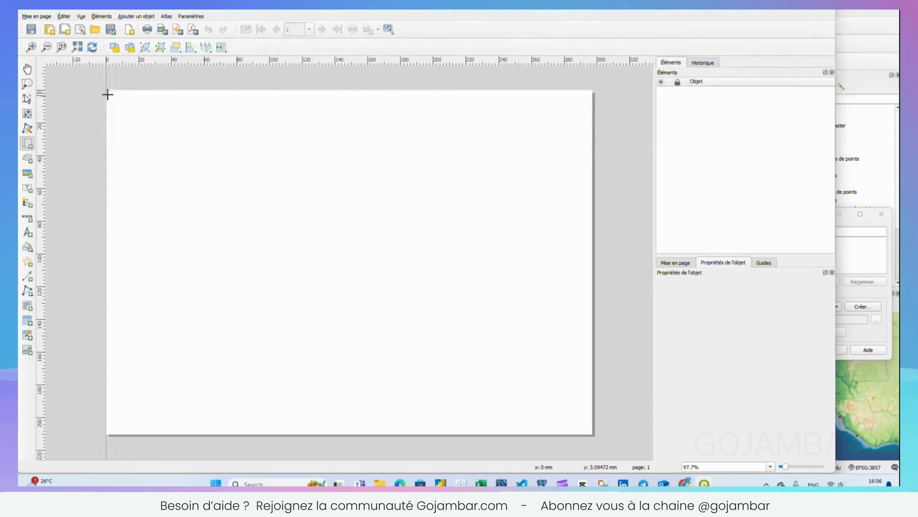
drag(167, 157, 401, 328)
drag(326, 228, 589, 349)
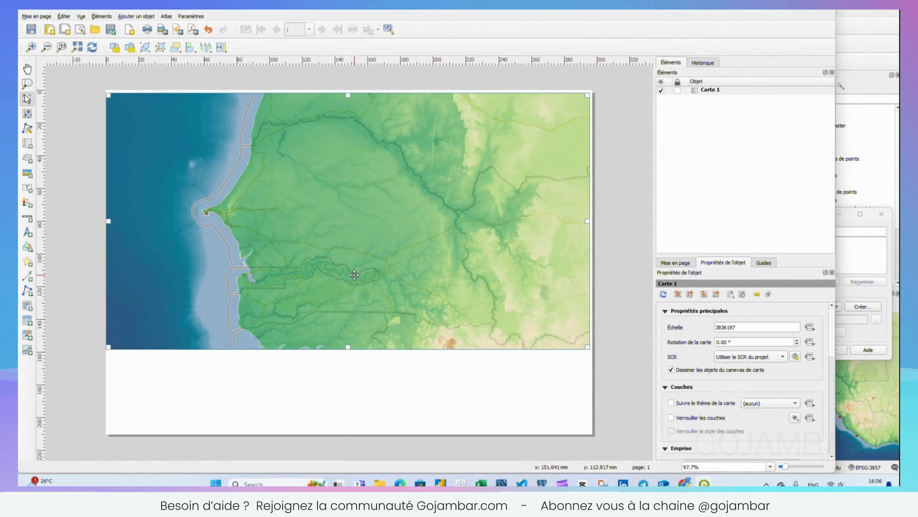
drag(370, 253, 373, 273)
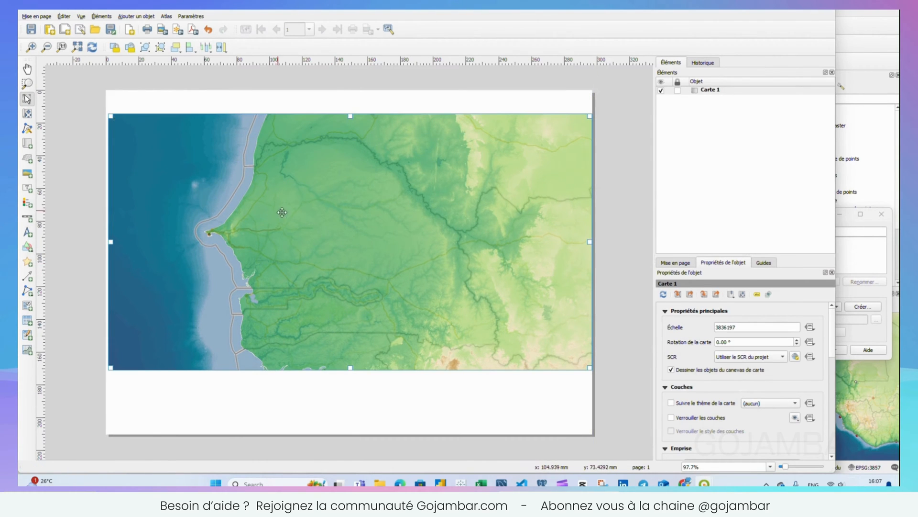
drag(304, 224, 302, 202)
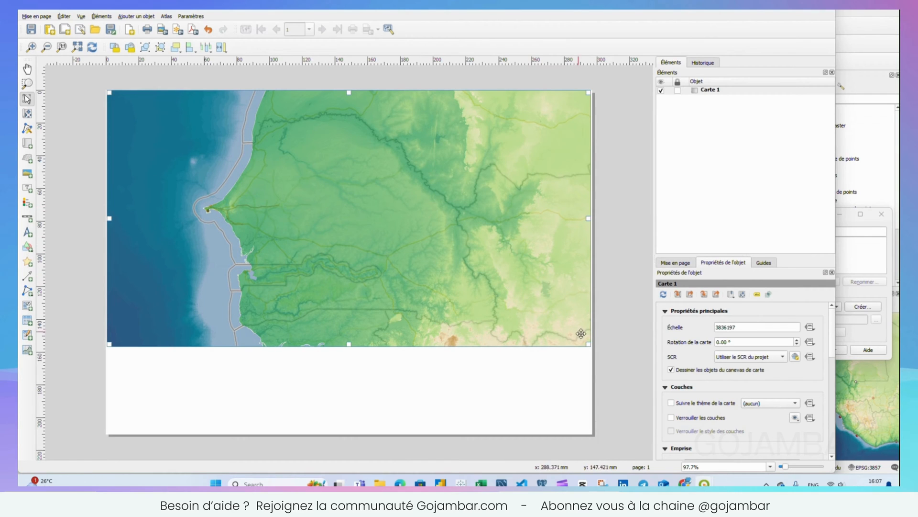
drag(588, 344, 594, 350)
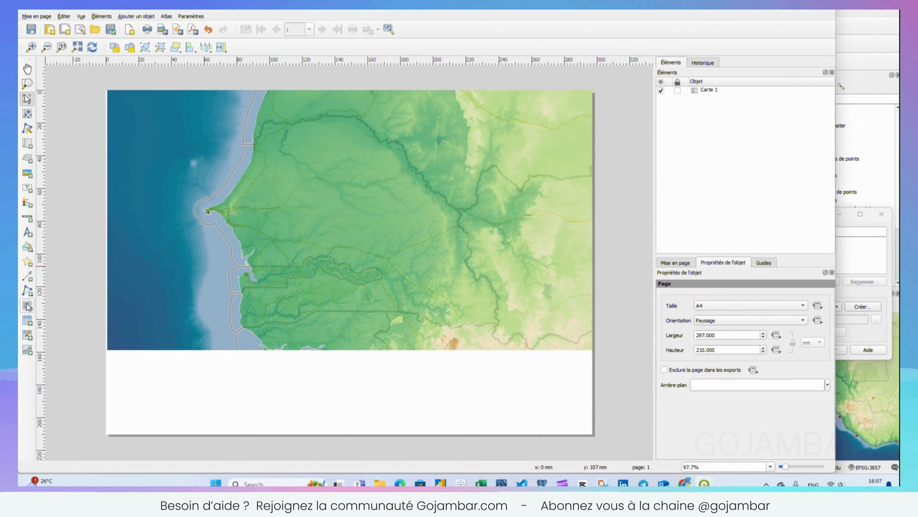
Step: Place a scale bar below the map's lower-left corner and a north arrow with a narrowed frame over the ocean
click(28, 219)
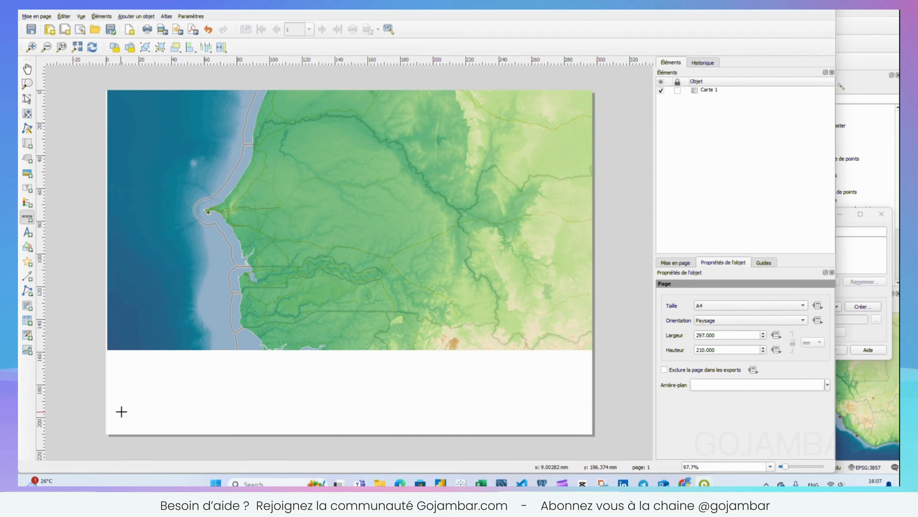
drag(114, 370, 220, 374)
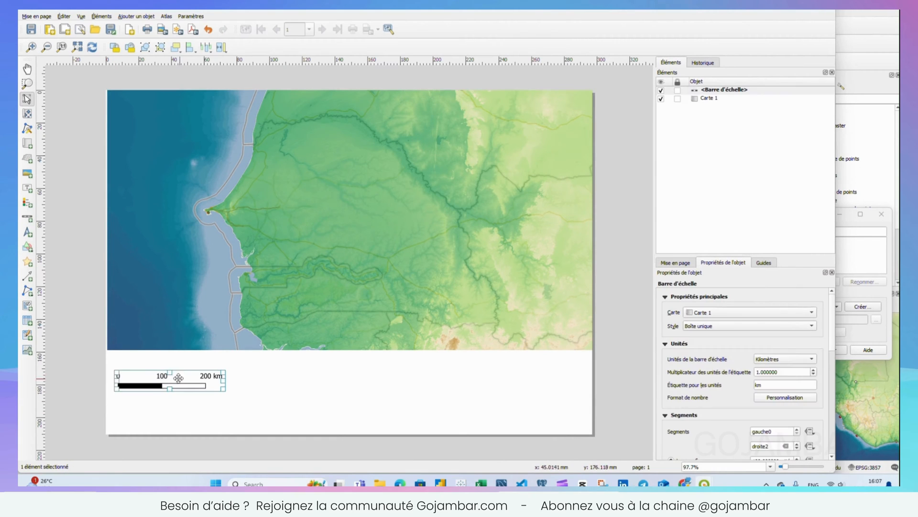
click(27, 231)
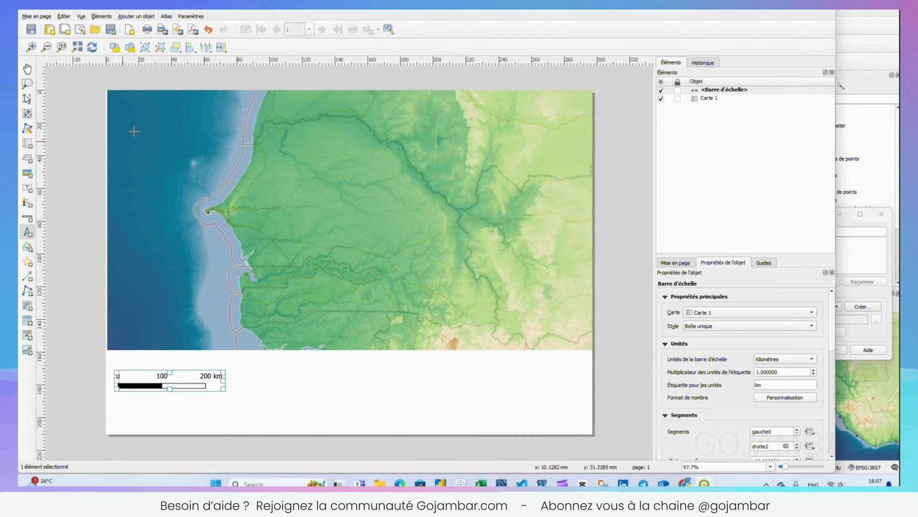
click(141, 108)
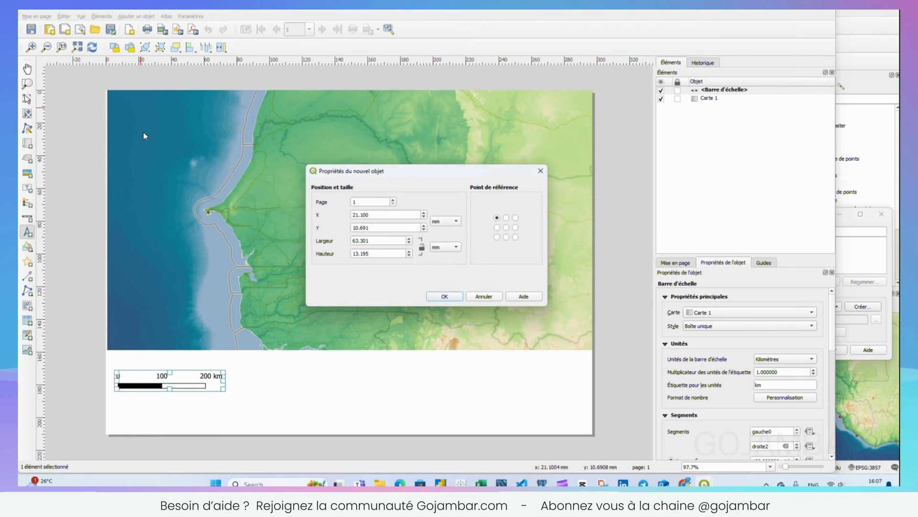
click(446, 296)
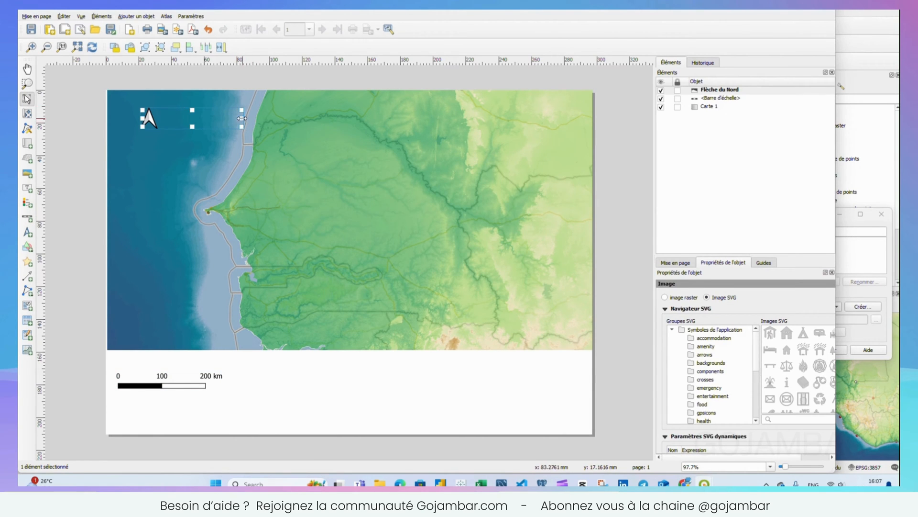
drag(247, 124, 131, 152)
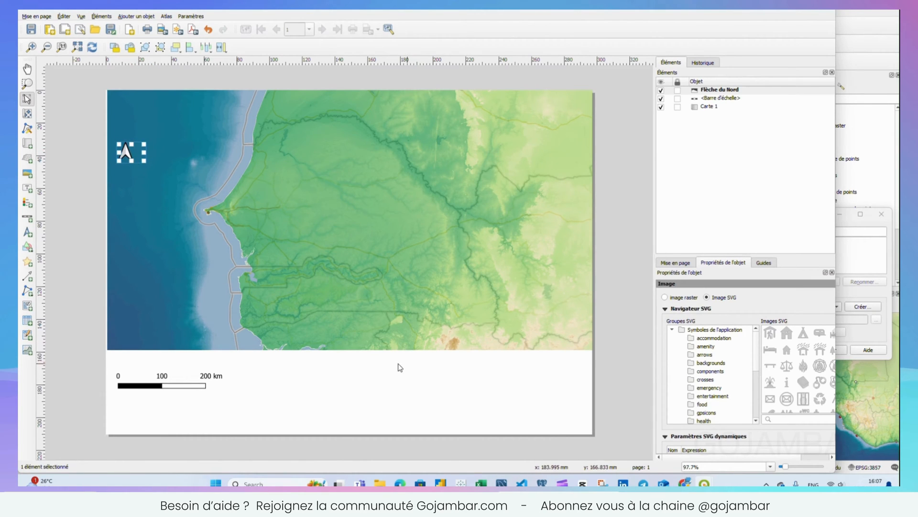
Step: Add a legend for the terrestris layers and position it in the map's lower-right corner
click(28, 203)
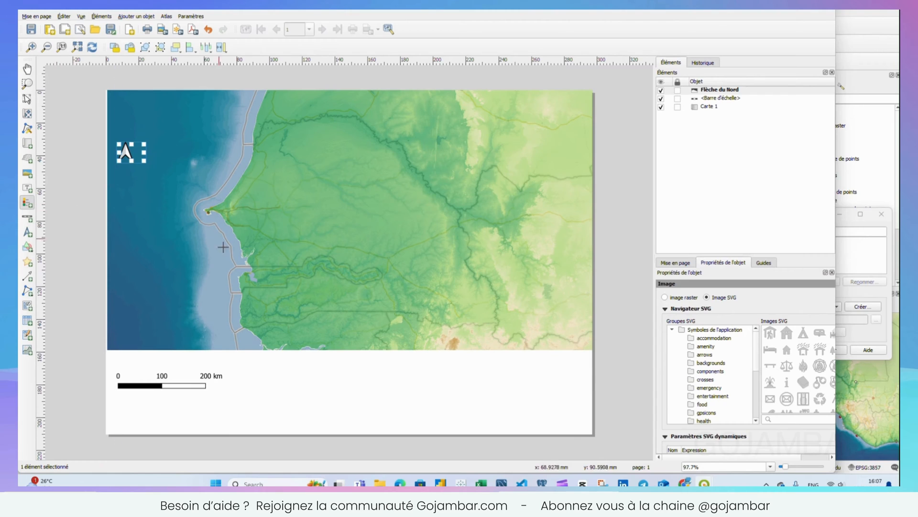
drag(386, 360, 469, 264)
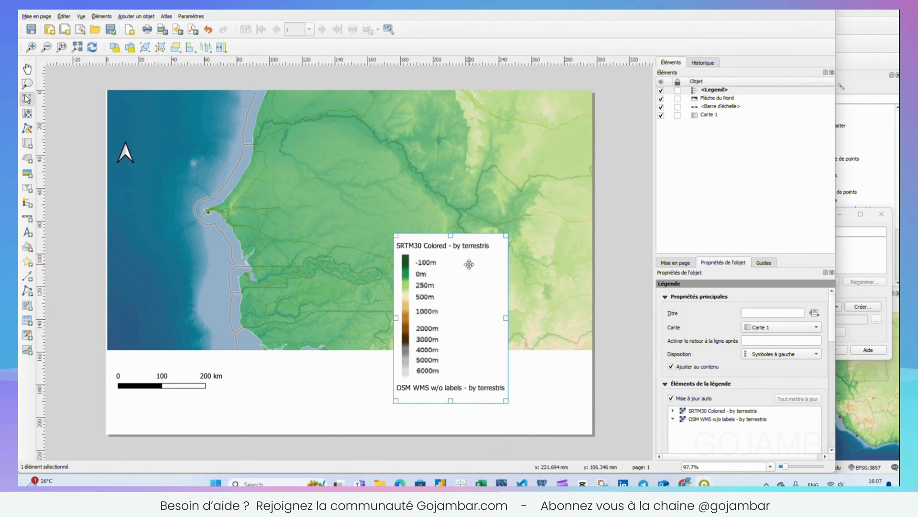
drag(470, 313, 526, 217)
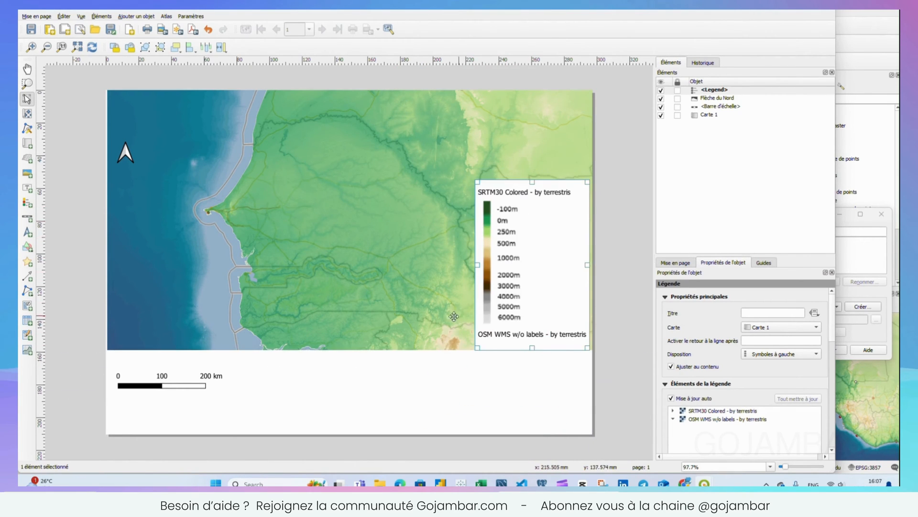
Step: Extend the map down to the full 210 mm page height and move the legend into the page's lower-right corner
click(422, 323)
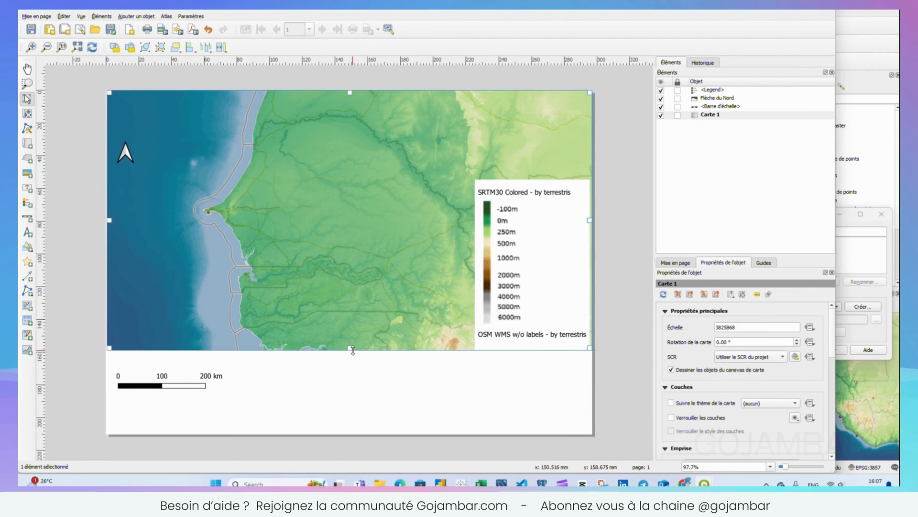
drag(353, 350, 356, 437)
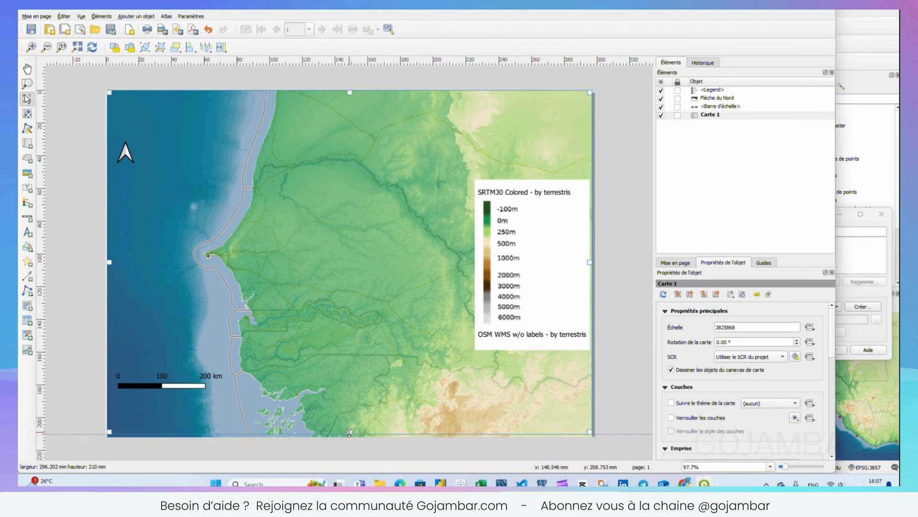
drag(506, 289, 506, 372)
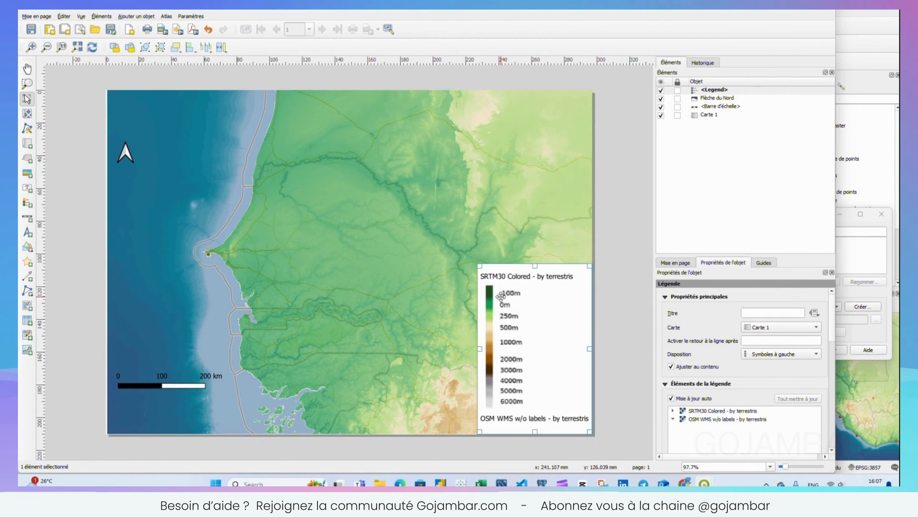